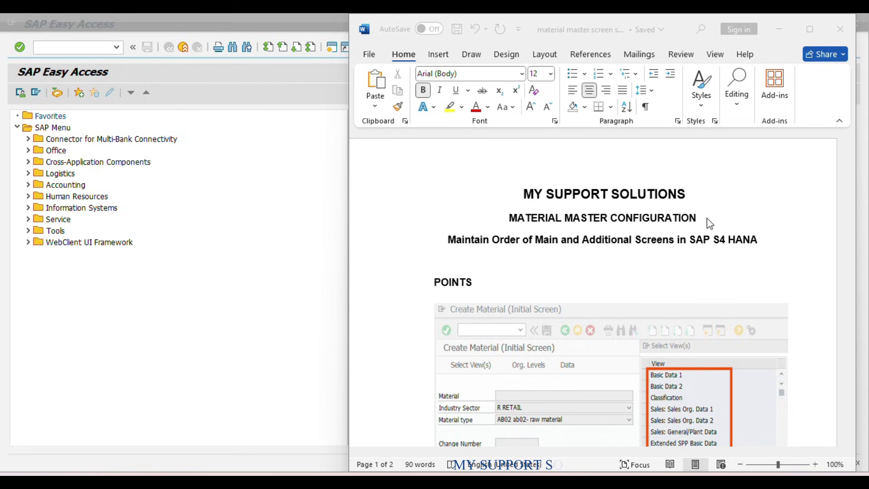
Compare the Word document's current list of material views with the required Sequence of Views for Create Material MM01
{"action": "scroll", "coordinate": [685, 235], "scroll_direction": "down", "scroll_amount": 3}
{"action": "scroll", "coordinate": [684, 235], "scroll_direction": "up", "scroll_amount": 1}
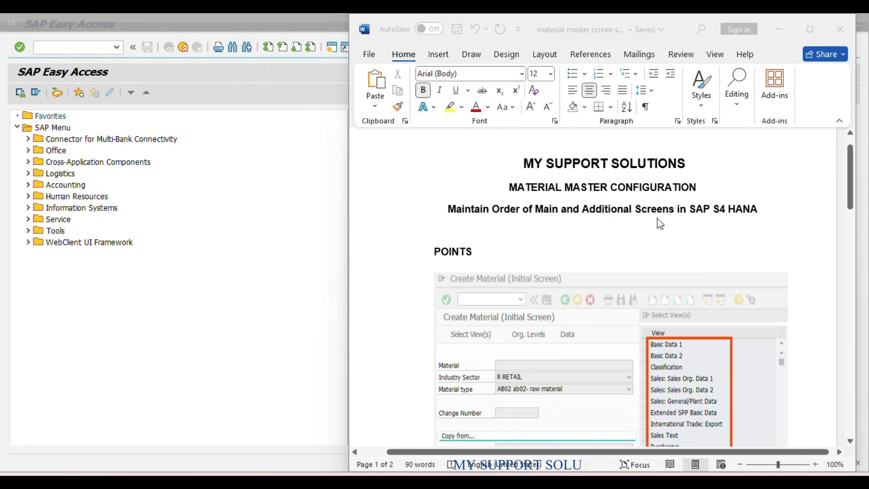
{"action": "scroll", "coordinate": [661, 231], "scroll_direction": "down", "scroll_amount": 1}
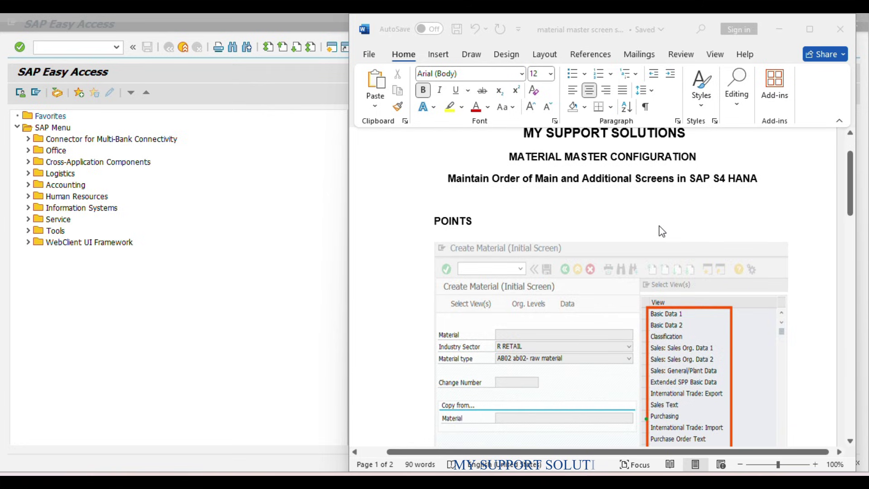
{"action": "scroll", "coordinate": [662, 231], "scroll_direction": "down", "scroll_amount": 1}
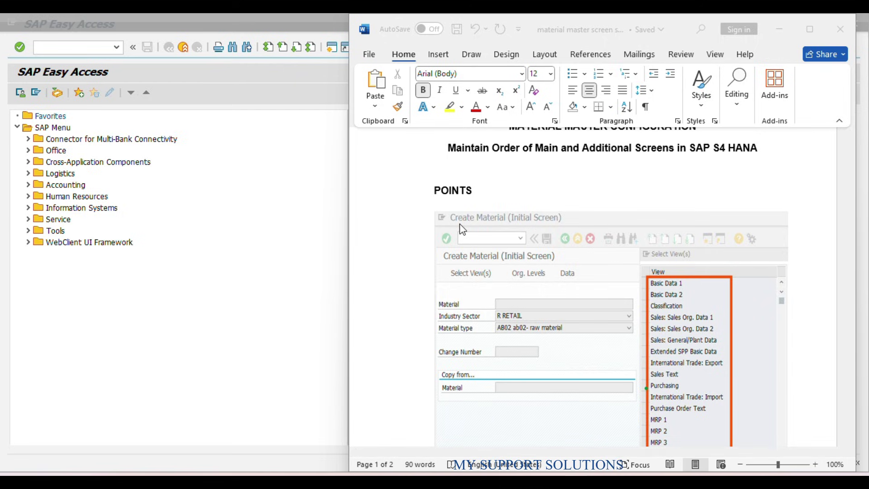
{"action": "scroll", "coordinate": [568, 221], "scroll_direction": "down", "scroll_amount": 1}
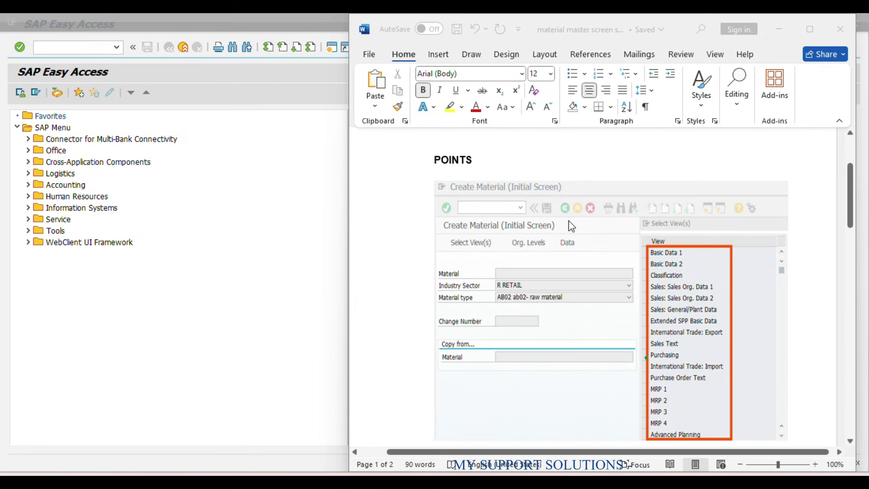
{"action": "scroll", "coordinate": [758, 278], "scroll_direction": "down", "scroll_amount": 2}
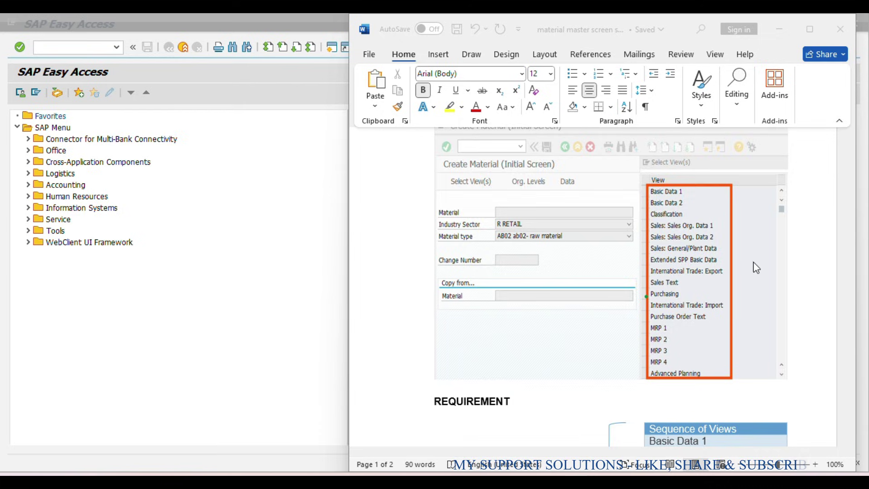
{"action": "scroll", "coordinate": [753, 265], "scroll_direction": "down", "scroll_amount": 6}
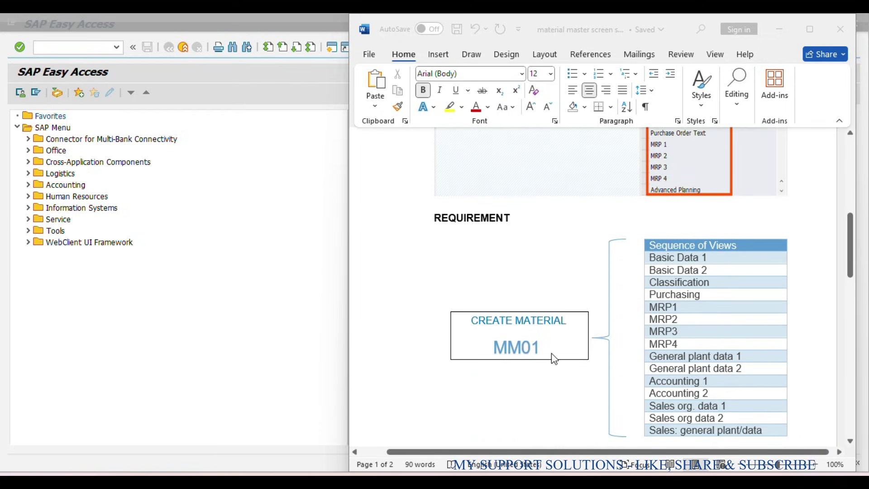
{"action": "scroll", "coordinate": [798, 267], "scroll_direction": "up", "scroll_amount": 2}
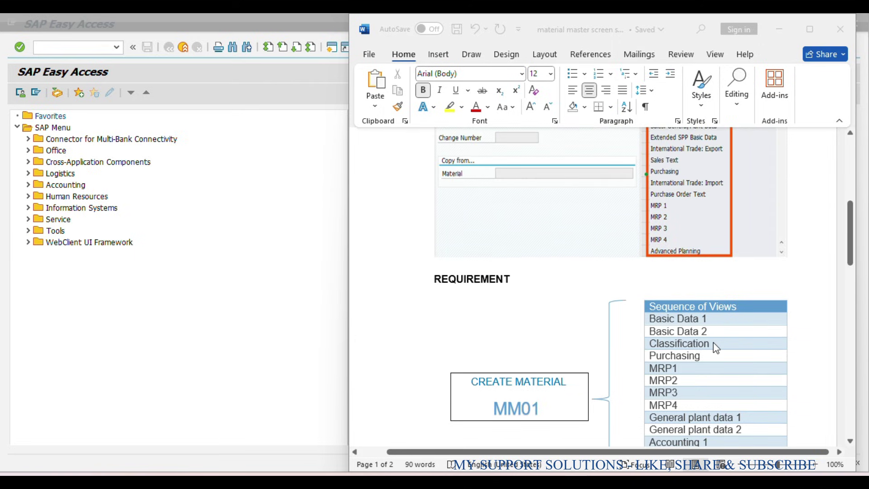
{"action": "scroll", "coordinate": [770, 326], "scroll_direction": "up", "scroll_amount": 2}
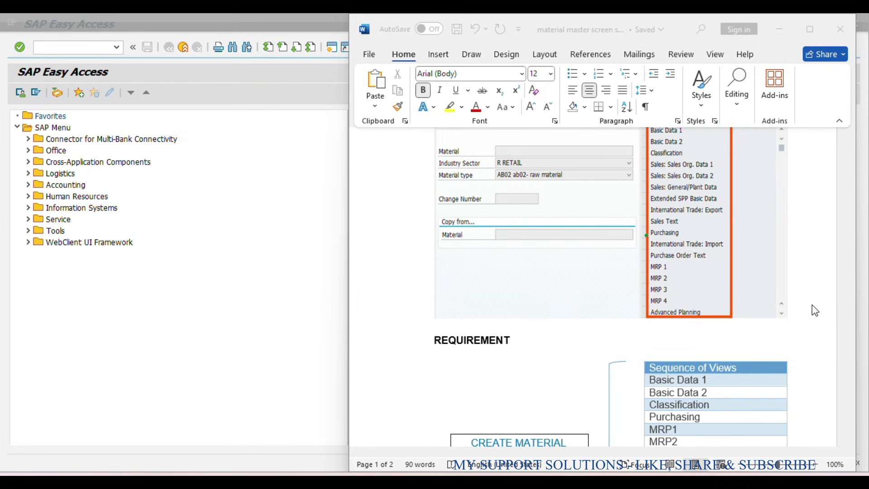
{"action": "scroll", "coordinate": [765, 215], "scroll_direction": "down", "scroll_amount": 2}
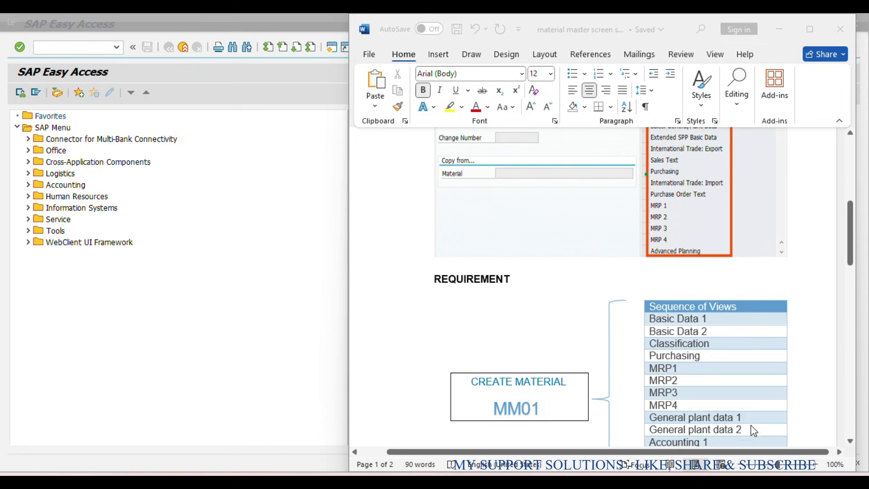
{"action": "scroll", "coordinate": [800, 385], "scroll_direction": "down", "scroll_amount": 1}
{"action": "scroll", "coordinate": [788, 389], "scroll_direction": "down", "scroll_amount": 1}
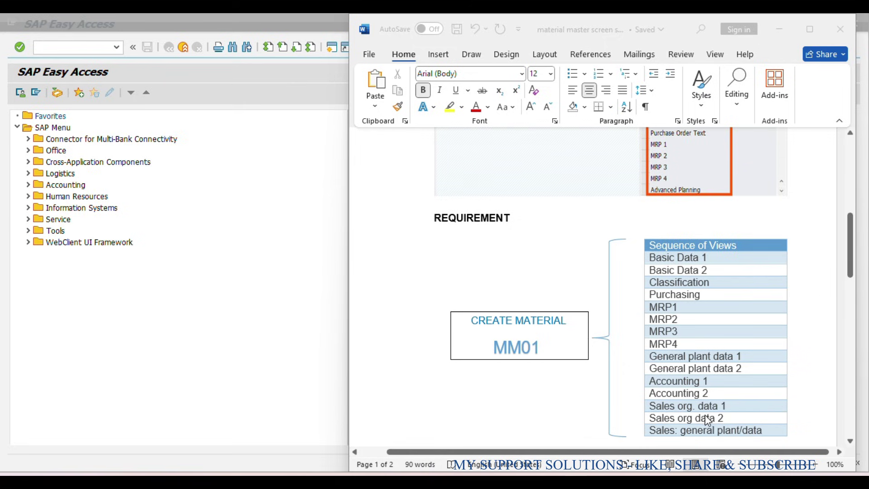
{"action": "scroll", "coordinate": [791, 388], "scroll_direction": "up", "scroll_amount": 4}
{"action": "scroll", "coordinate": [792, 390], "scroll_direction": "up", "scroll_amount": 1}
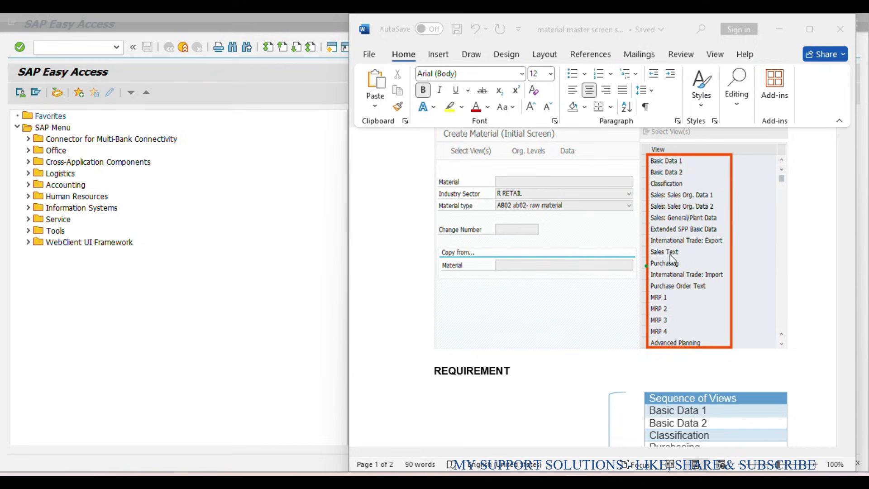
{"action": "scroll", "coordinate": [799, 257], "scroll_direction": "down", "scroll_amount": 3}
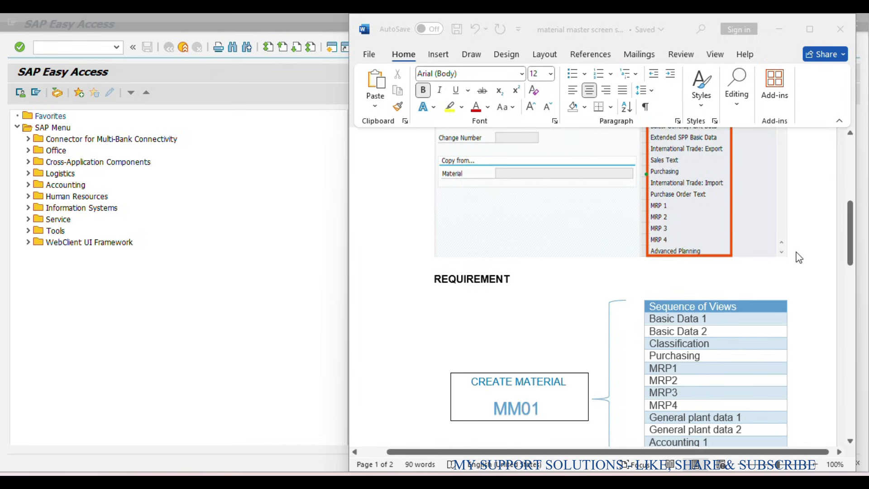
{"action": "scroll", "coordinate": [800, 257], "scroll_direction": "down", "scroll_amount": 2}
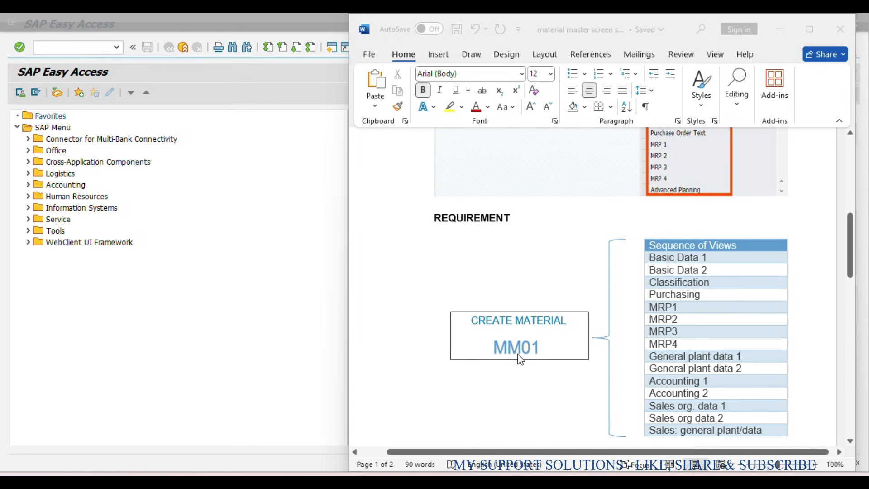
{"action": "scroll", "coordinate": [594, 318], "scroll_direction": "up", "scroll_amount": 6}
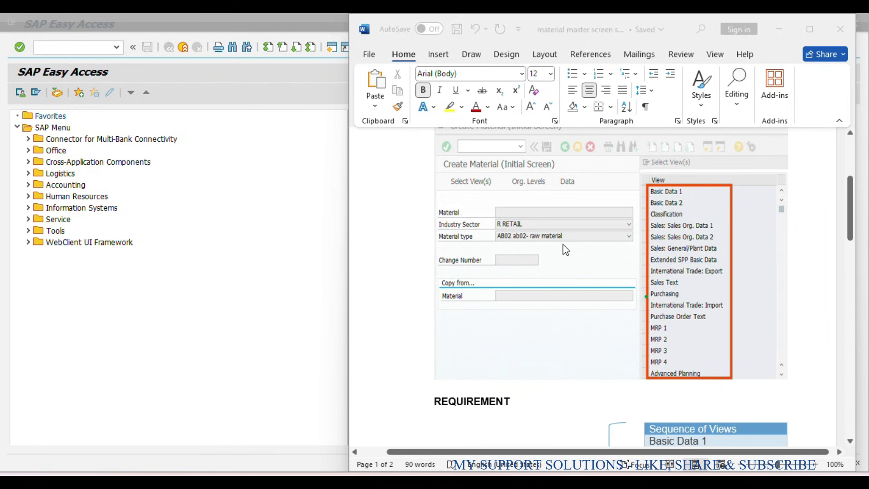
{"action": "scroll", "coordinate": [638, 244], "scroll_direction": "down", "scroll_amount": 4}
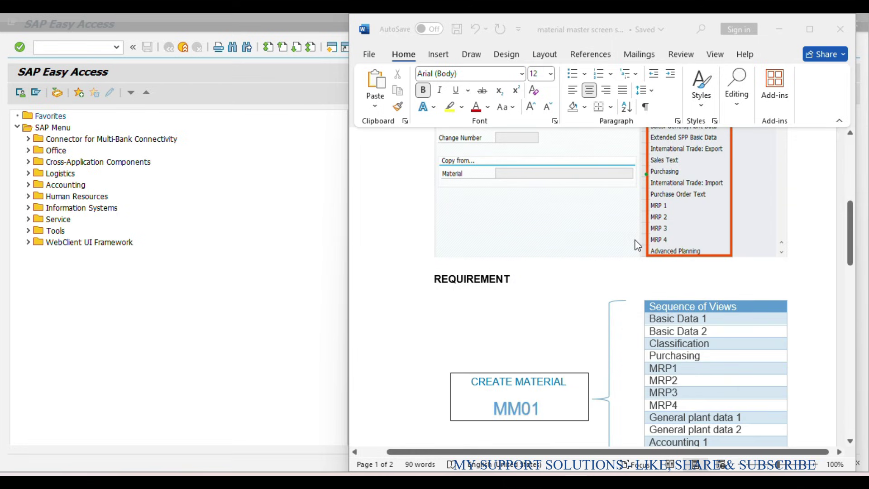
{"action": "scroll", "coordinate": [679, 294], "scroll_direction": "down", "scroll_amount": 4}
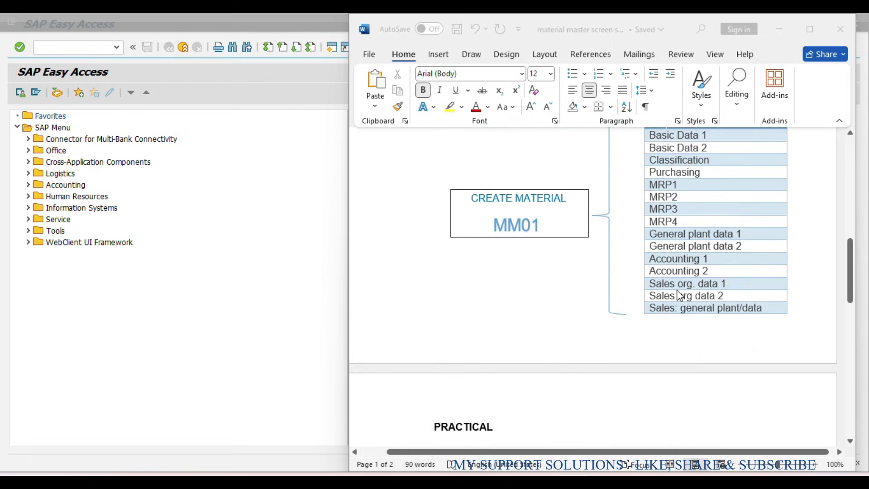
Read the document's Practical section for the OMT3R configuration path and the screen sequence it applies to
{"action": "scroll", "coordinate": [677, 292], "scroll_direction": "down", "scroll_amount": 4}
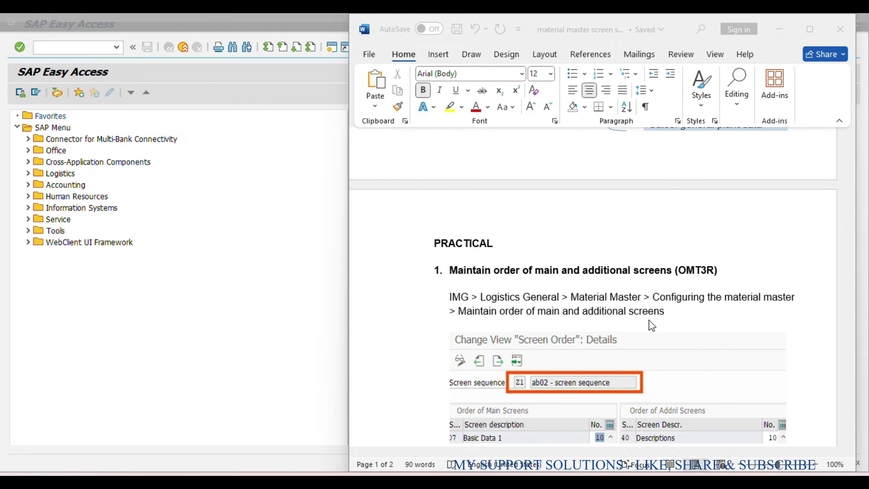
{"action": "scroll", "coordinate": [664, 323], "scroll_direction": "down", "scroll_amount": 1}
{"action": "scroll", "coordinate": [661, 317], "scroll_direction": "down", "scroll_amount": 2}
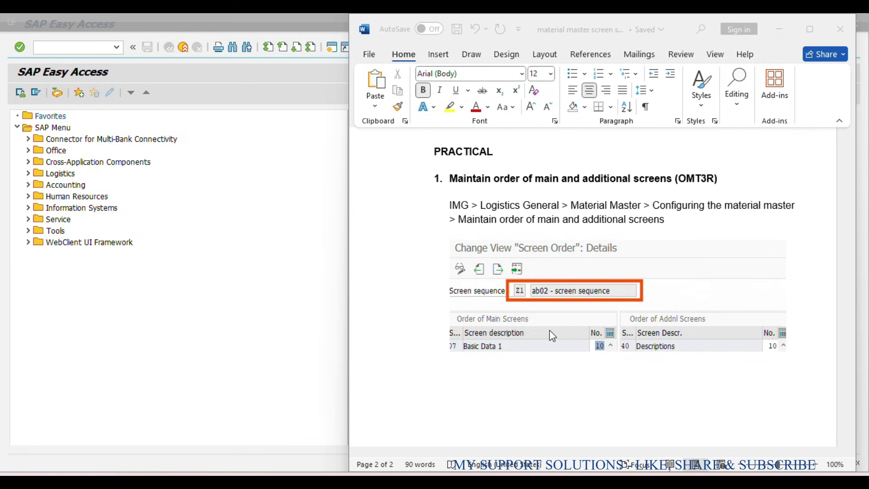
{"action": "scroll", "coordinate": [552, 335], "scroll_direction": "up", "scroll_amount": 1}
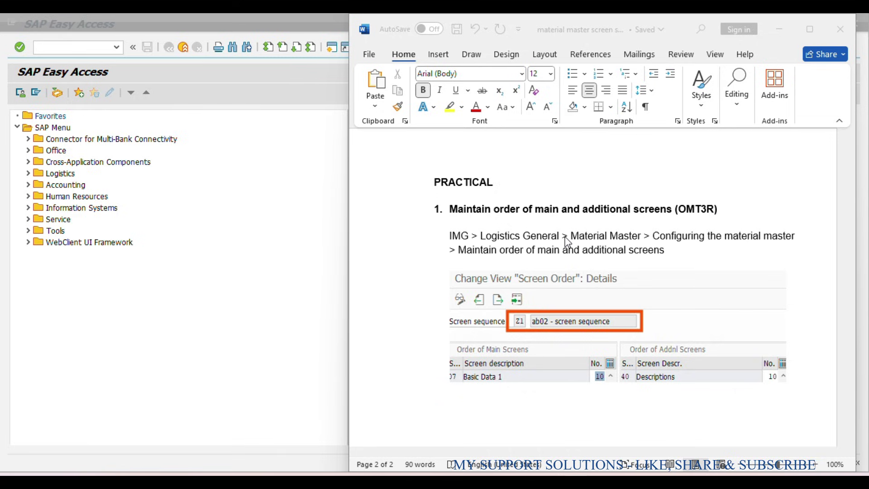
Switch to SAP, run transaction spro, and display the SAP Reference IMG
{"action": "left_click", "coordinate": [83, 47]}
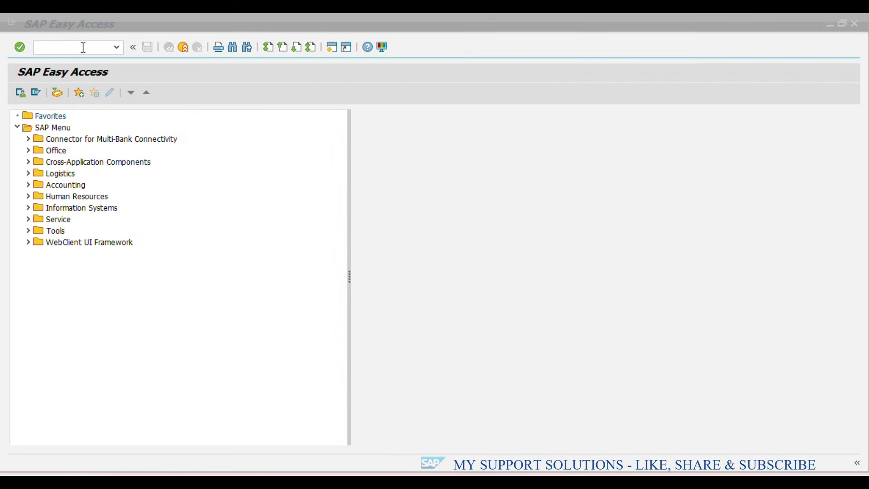
{"action": "type", "text": "sp"}
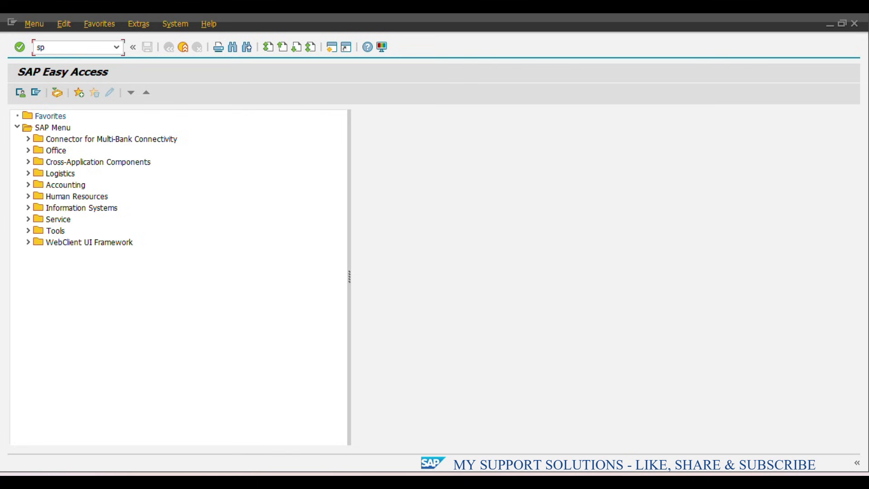
{"action": "type", "text": "ro"}
{"action": "key", "text": "Return"}
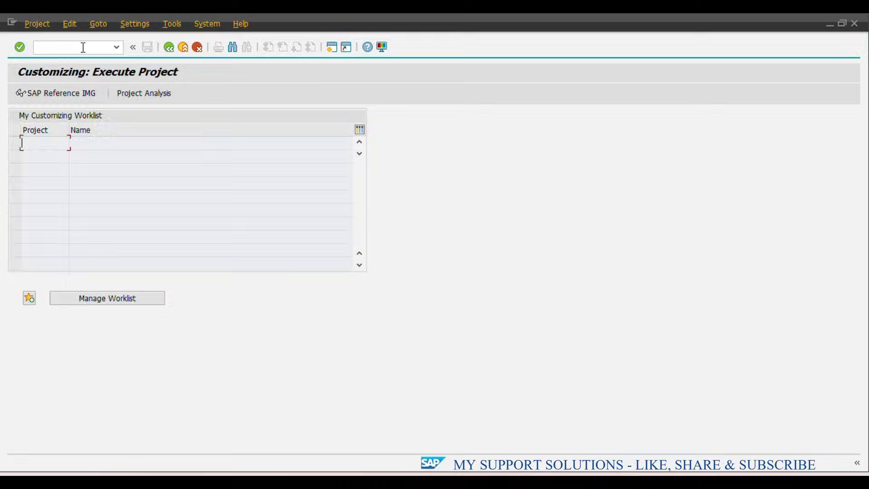
{"action": "left_click", "coordinate": [81, 94]}
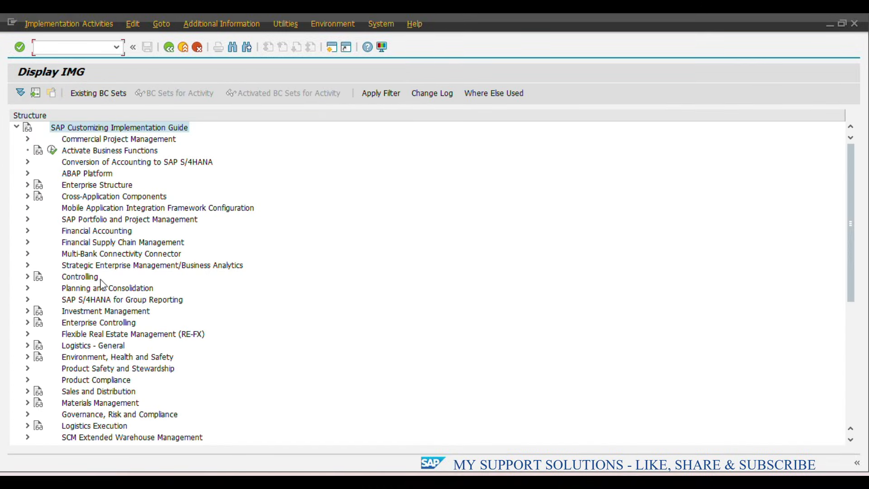
Expand Logistics - General, Material Master, and Configuring the Material Master in the IMG structure
{"action": "scroll", "coordinate": [99, 285], "scroll_direction": "down", "scroll_amount": 1}
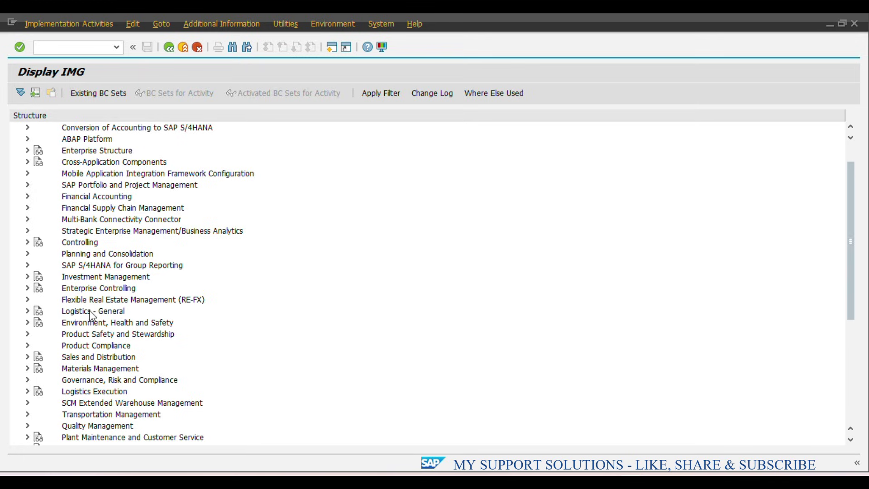
{"action": "left_click", "coordinate": [27, 311]}
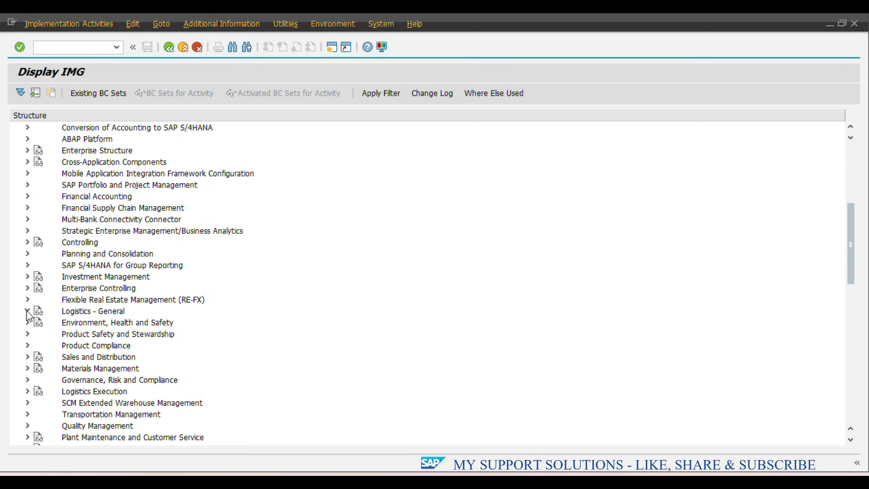
{"action": "scroll", "coordinate": [149, 258], "scroll_direction": "down", "scroll_amount": 2}
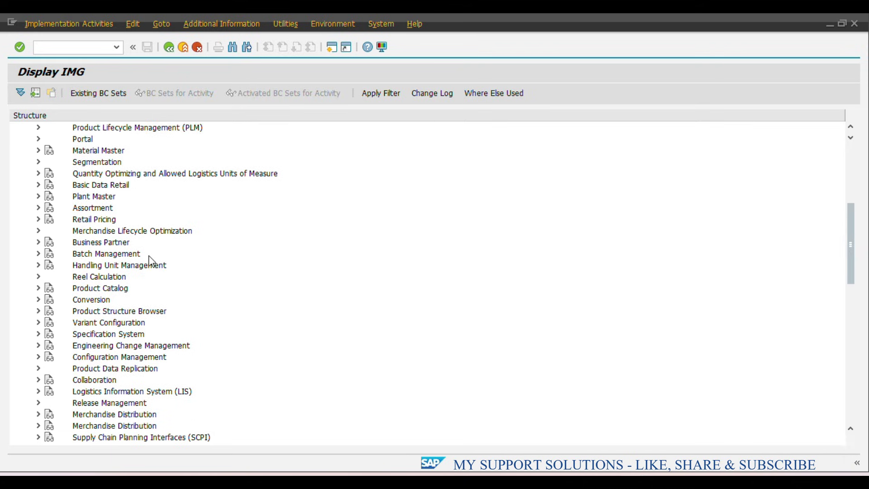
{"action": "scroll", "coordinate": [272, 320], "scroll_direction": "up", "scroll_amount": 2}
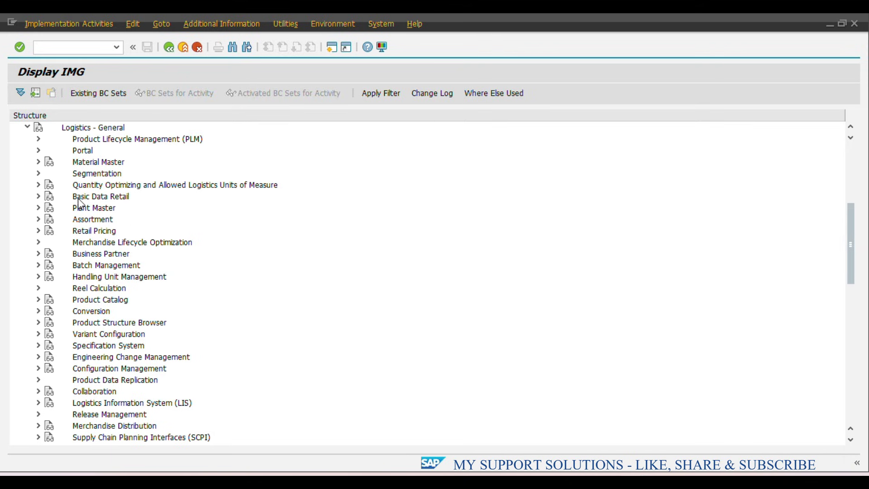
{"action": "left_click", "coordinate": [38, 162]}
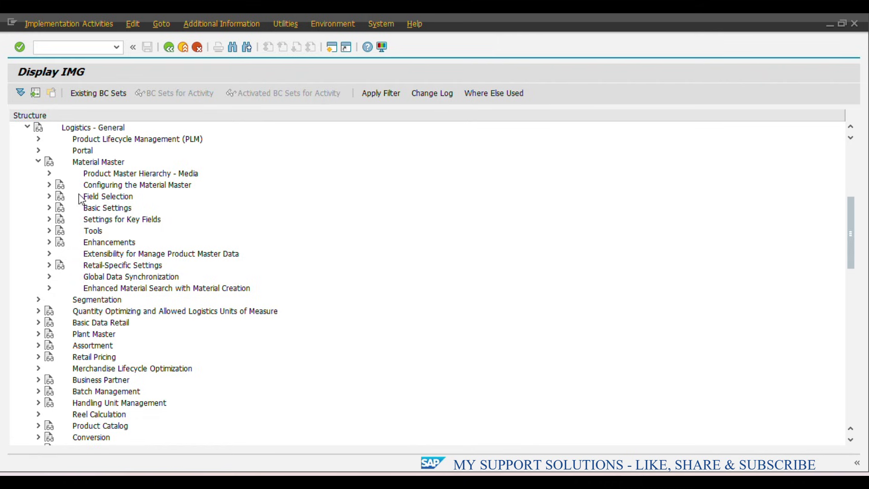
{"action": "left_click", "coordinate": [49, 185]}
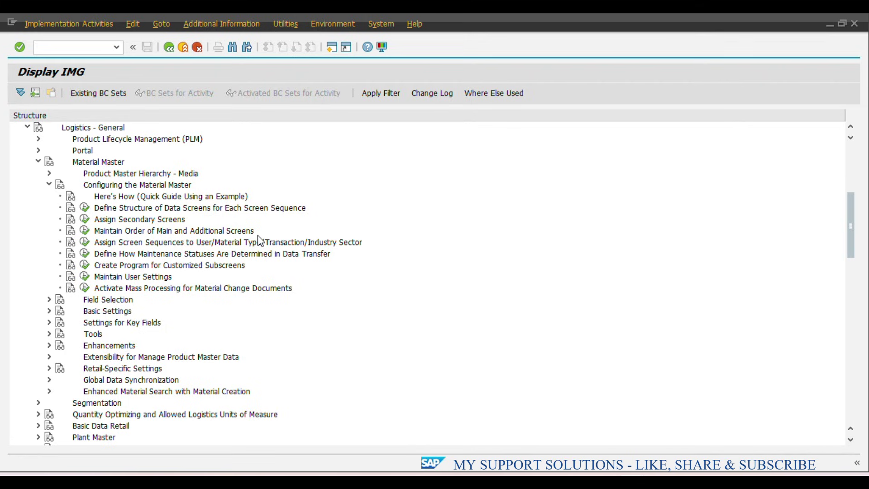
Check the configuration path in the Word document, and execute the Maintain Order of Main and Additional Screens activity in SAP
{"action": "key", "text": "alt+Tab"}
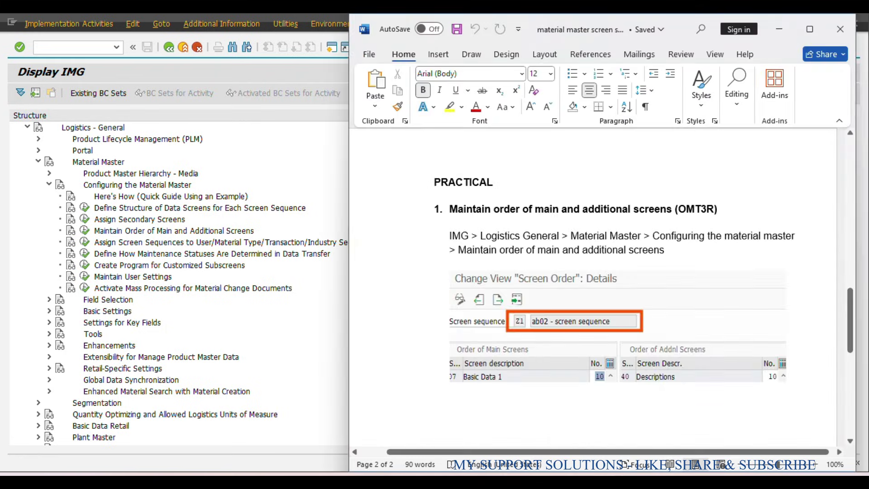
{"action": "scroll", "coordinate": [571, 430], "scroll_direction": "up", "scroll_amount": 4}
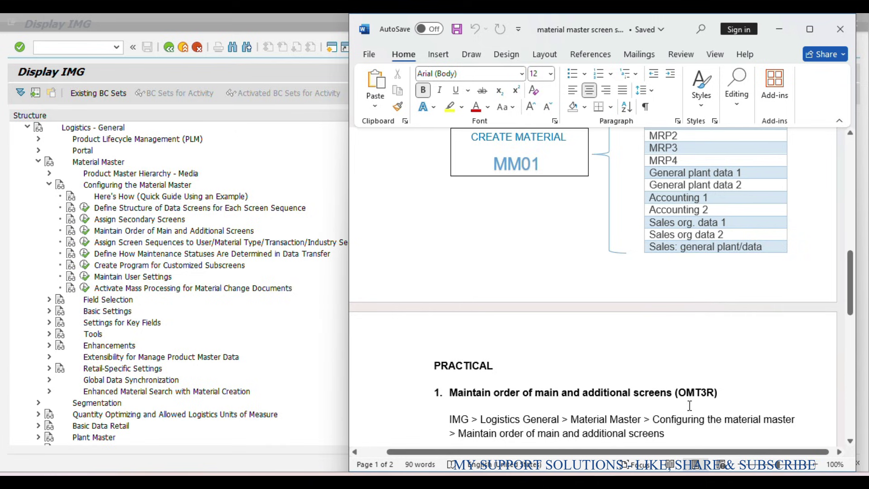
{"action": "left_click", "coordinate": [288, 231]}
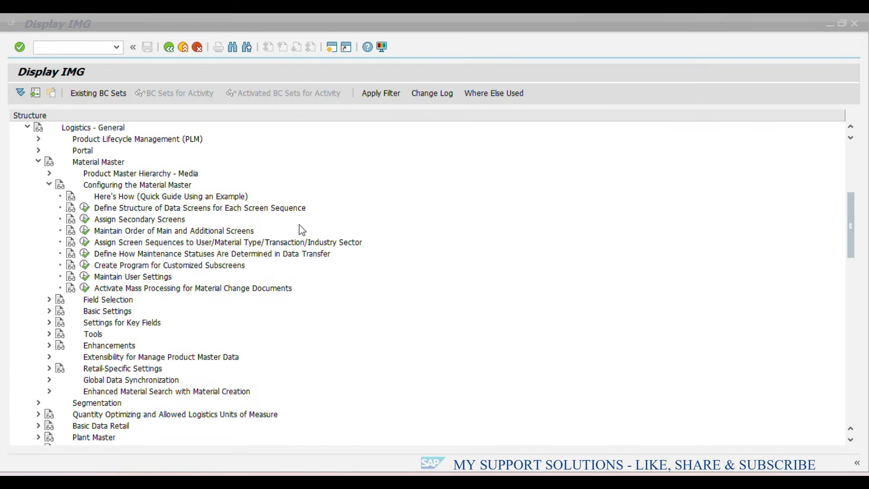
{"action": "left_click", "coordinate": [86, 232]}
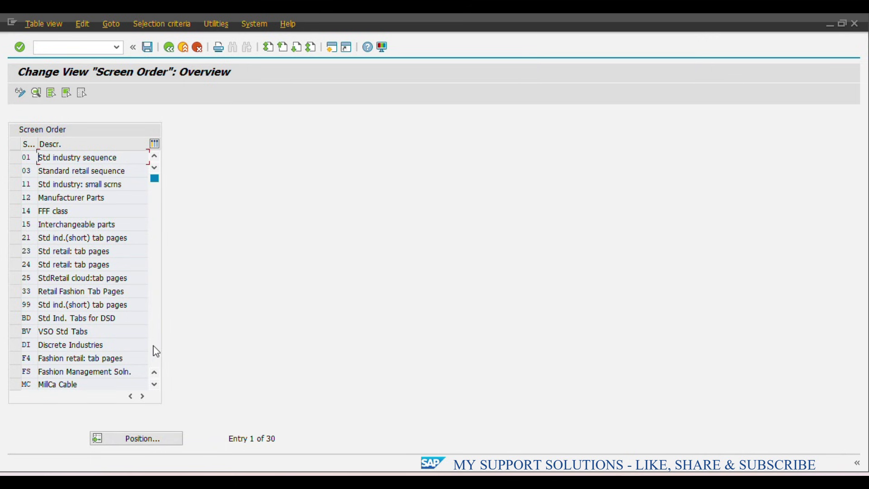
Select screen sequence Z1, ab02 - screen sequence, in the Screen Order overview and display its details
{"action": "left_click", "coordinate": [156, 352]}
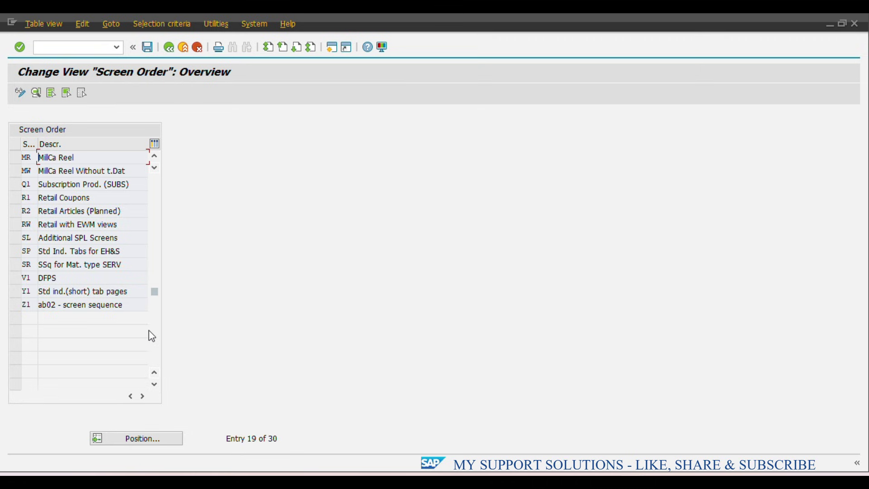
{"action": "left_click", "coordinate": [13, 303]}
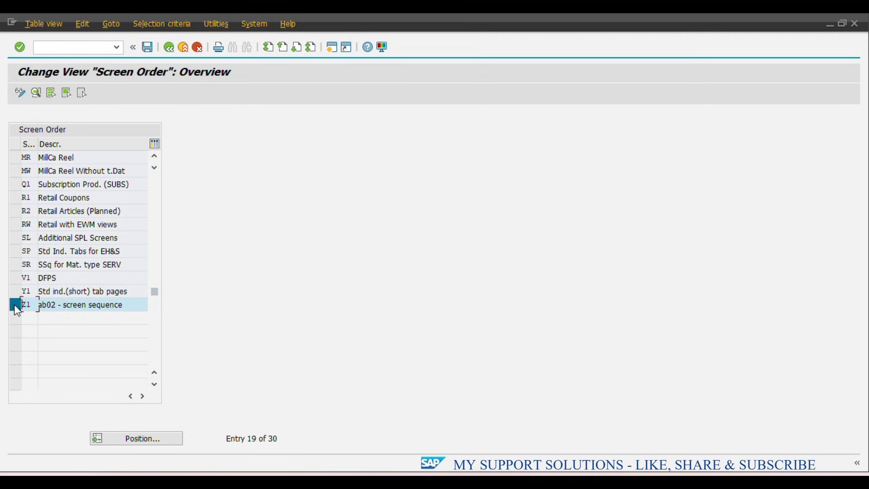
{"action": "left_click", "coordinate": [118, 306]}
{"action": "double_click", "coordinate": [116, 304]}
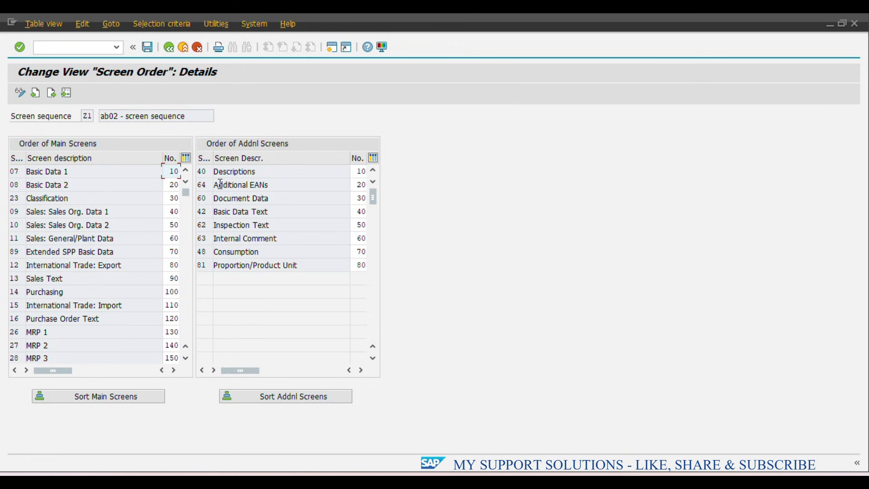
Compare the Sequence of Views table in the Word document's Requirement section with the main screen order of Z1 in SAP
{"action": "left_click", "coordinate": [604, 466]}
{"action": "scroll", "coordinate": [742, 273], "scroll_direction": "up", "scroll_amount": 8}
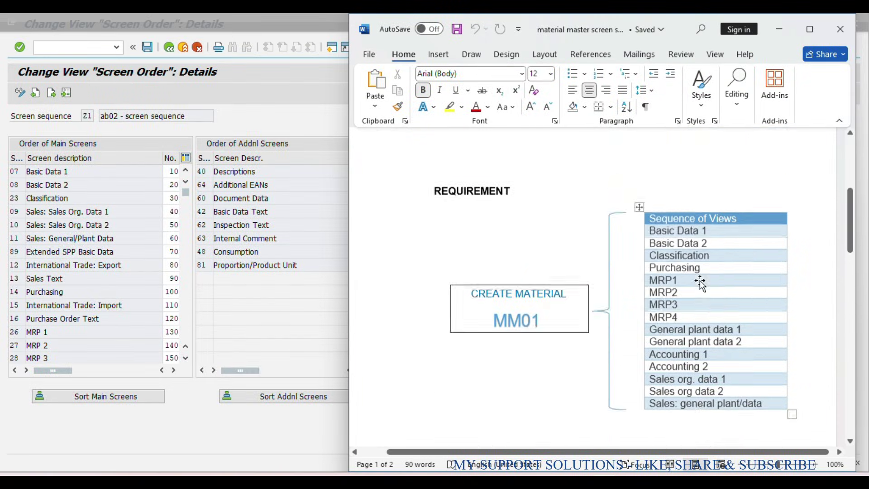
{"action": "scroll", "coordinate": [742, 273], "scroll_direction": "up", "scroll_amount": 3}
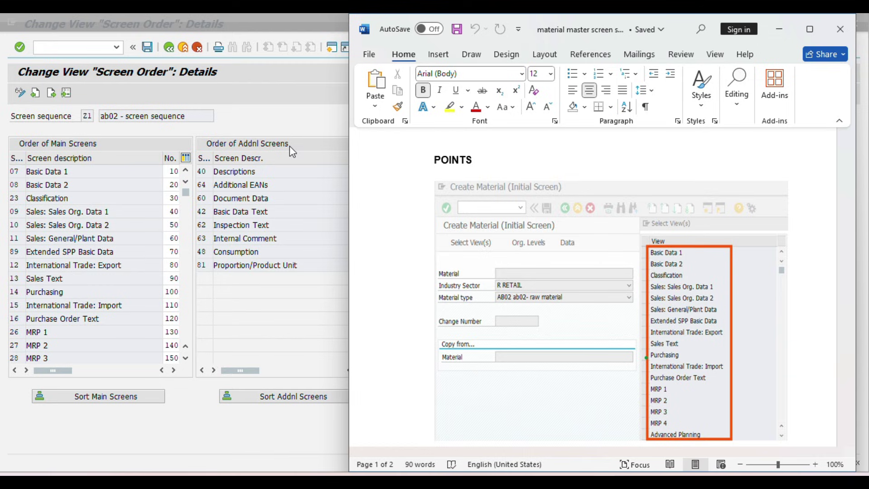
{"action": "left_click", "coordinate": [293, 198]}
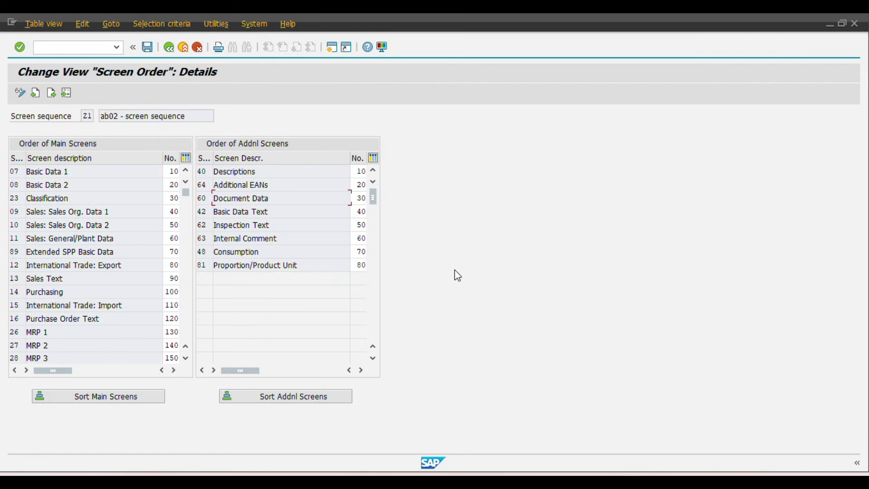
{"action": "left_click", "coordinate": [584, 481]}
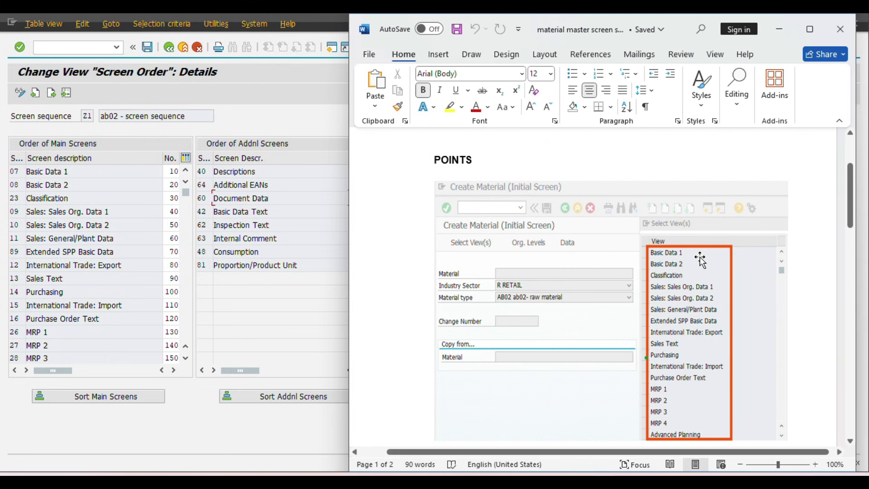
{"action": "scroll", "coordinate": [803, 227], "scroll_direction": "down", "scroll_amount": 3}
{"action": "scroll", "coordinate": [803, 229], "scroll_direction": "down", "scroll_amount": 5}
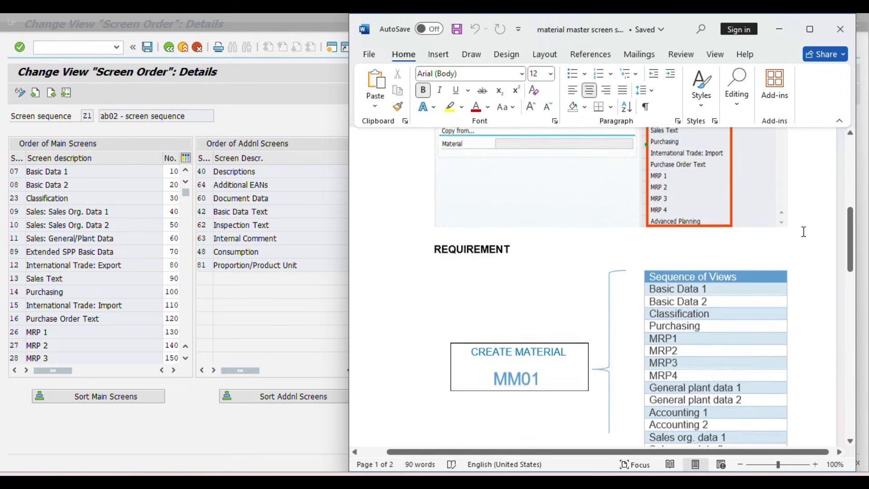
{"action": "scroll", "coordinate": [804, 232], "scroll_direction": "up", "scroll_amount": 1}
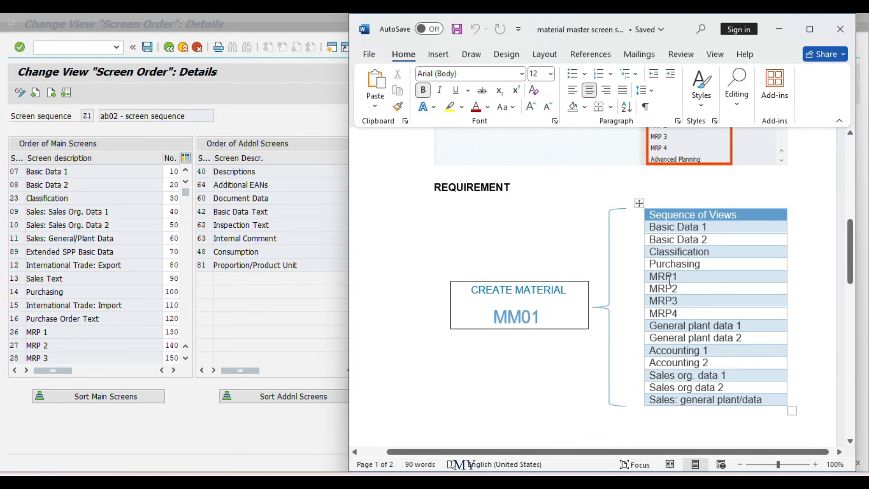
Mark Purchasing in the Word table, set the Purchasing main screen's number to 31 in SAP, and sort the main screens
{"action": "left_click_drag", "start_coordinate": [711, 263], "coordinate": [632, 262]}
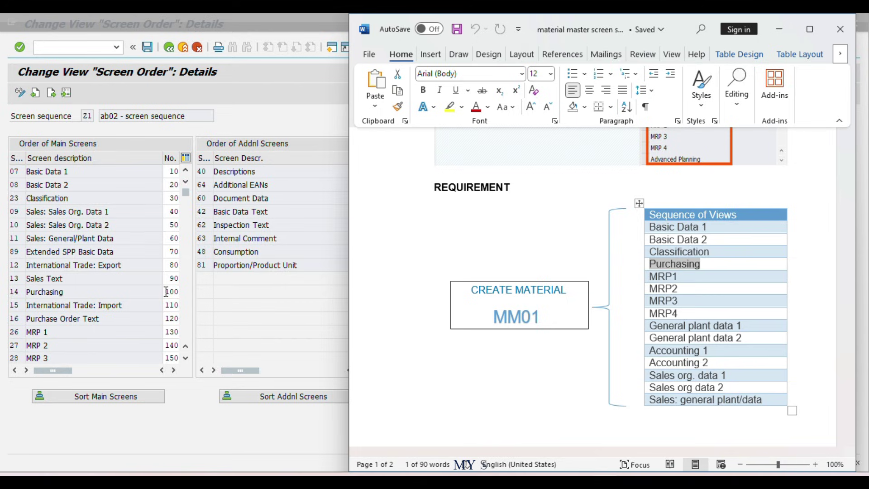
{"action": "left_click_drag", "start_coordinate": [166, 292], "coordinate": [179, 292]}
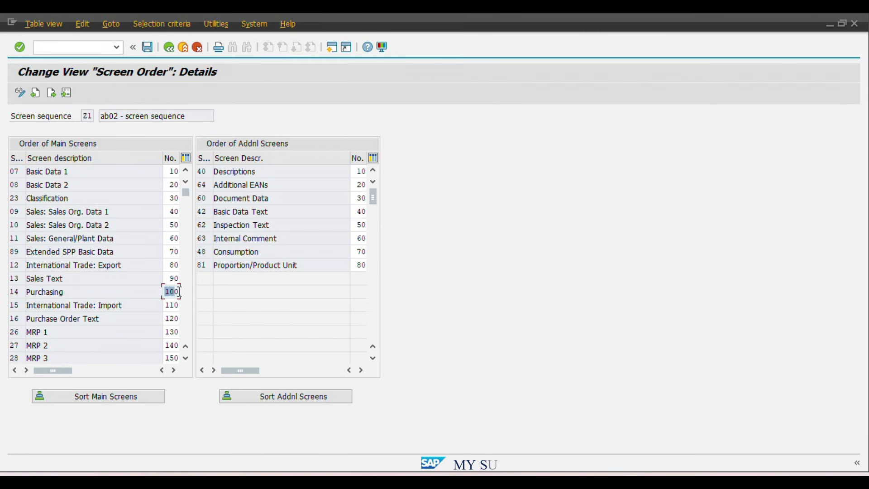
{"action": "key", "text": "Delete"}
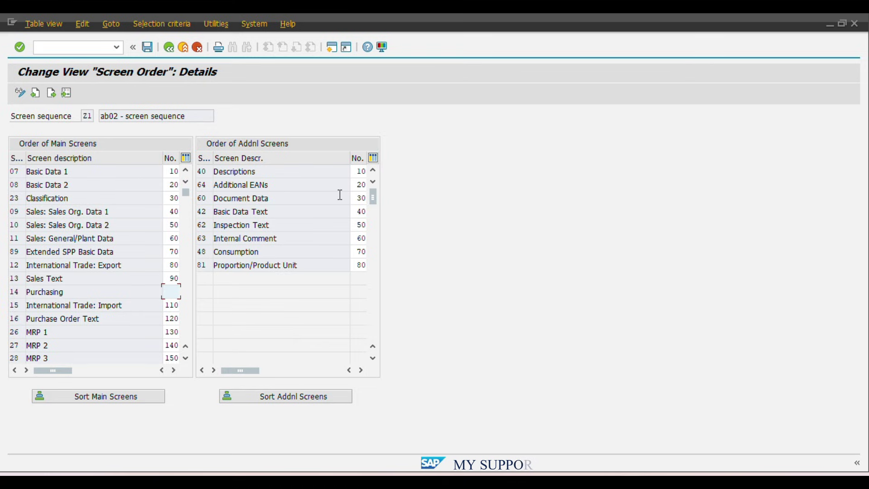
{"action": "type", "text": "31"}
{"action": "left_click", "coordinate": [80, 398]}
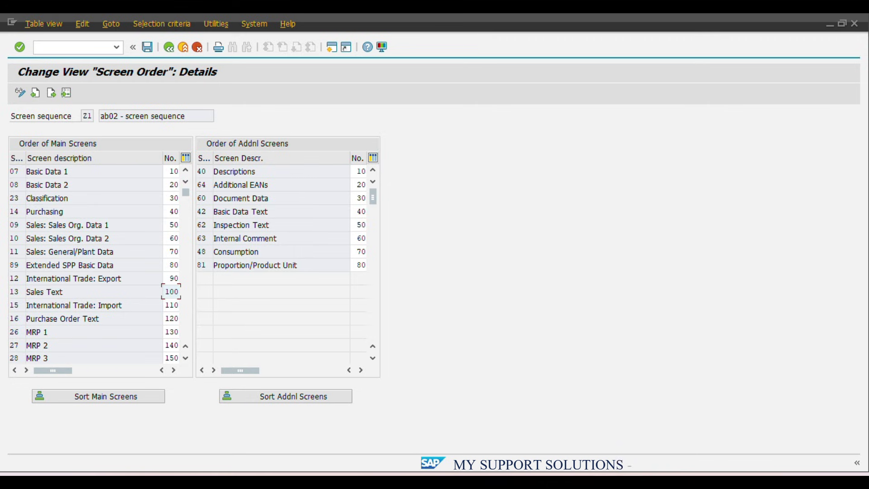
Check the required sequence in Word, and set the main screen numbers in SAP to 41 for MRP 1 and 42 for MRP 2
{"action": "key", "text": "alt+Tab"}
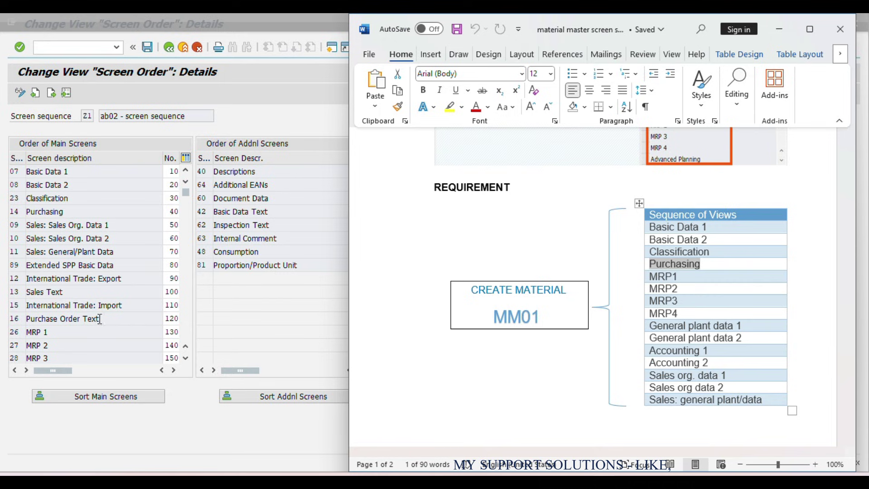
{"action": "left_click", "coordinate": [166, 332]}
{"action": "key", "text": "Delete"}
{"action": "key", "text": "Delete"}
{"action": "key", "text": "Delete"}
{"action": "type", "text": "41"}
{"action": "left_click", "coordinate": [166, 347]}
{"action": "key", "text": "Delete"}
{"action": "key", "text": "Delete"}
{"action": "key", "text": "Delete"}
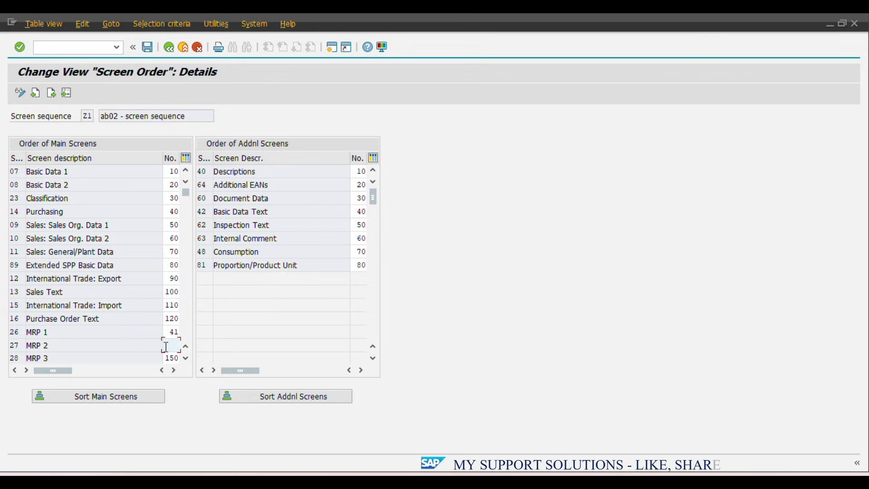
{"action": "type", "text": "42"}
Set the main screen numbers to 43 for MRP 3 and 44 for MRP 4, and sort the main screens
{"action": "left_click", "coordinate": [167, 361]}
{"action": "key", "text": "Delete"}
{"action": "key", "text": "Delete"}
{"action": "key", "text": "Delete"}
{"action": "type", "text": "43"}
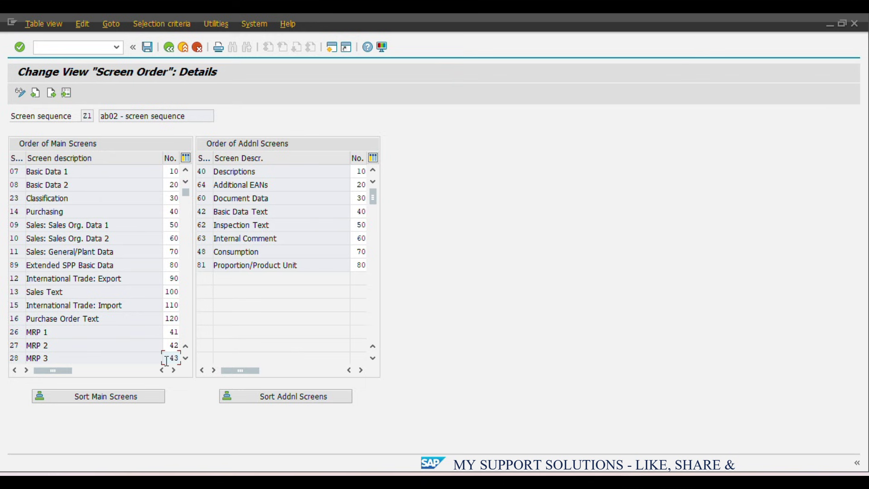
{"action": "left_click", "coordinate": [187, 358]}
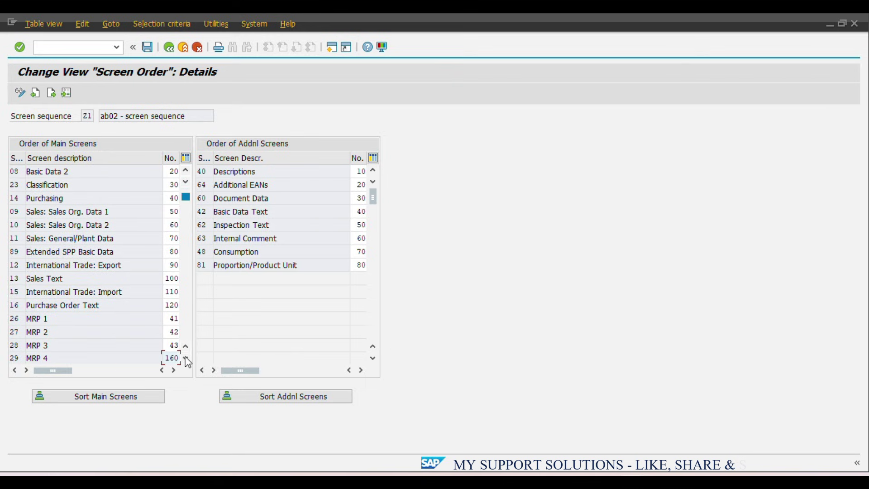
{"action": "key", "text": "Delete"}
{"action": "key", "text": "Delete"}
{"action": "key", "text": "Delete"}
{"action": "type", "text": "44"}
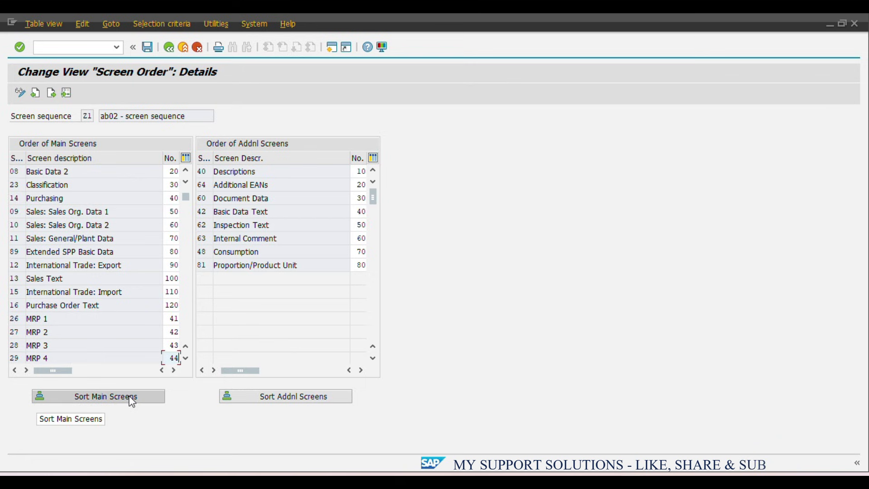
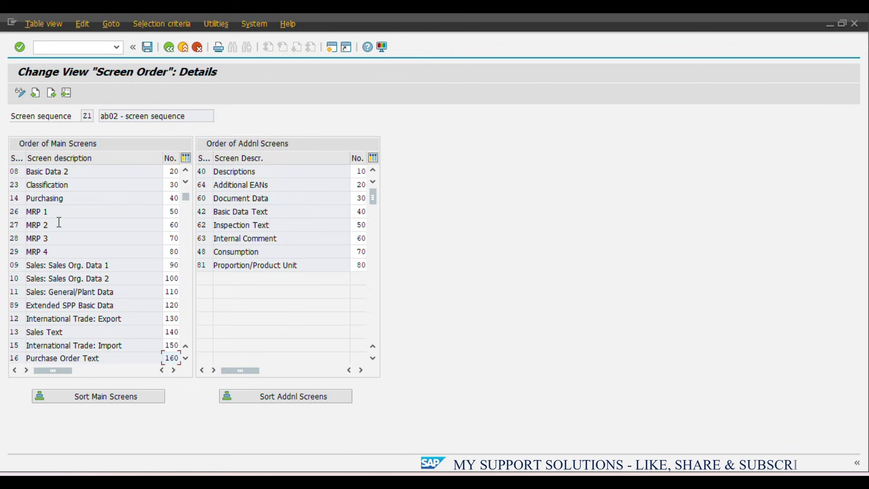
Following the Word requirement, number General Plant Data / Storage 1 as 81 and Storage 2 as 82 in SAP, and sort the main screens
{"action": "left_click", "coordinate": [607, 473]}
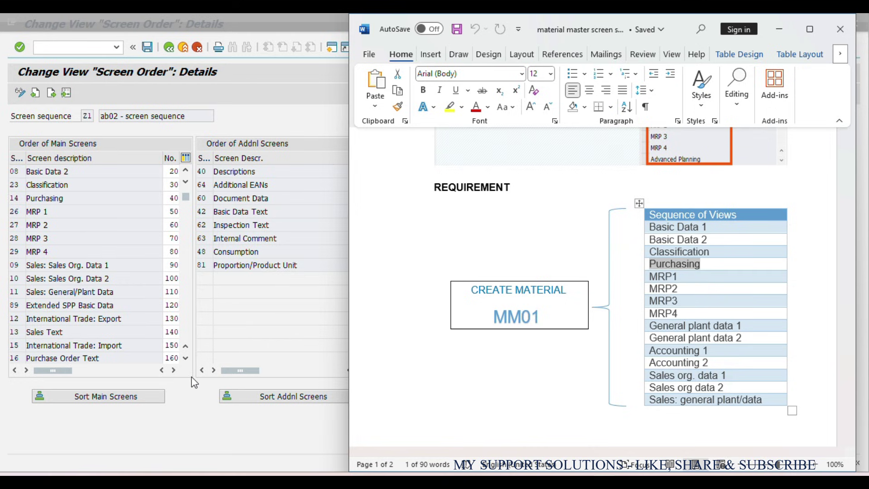
{"action": "left_click", "coordinate": [186, 359]}
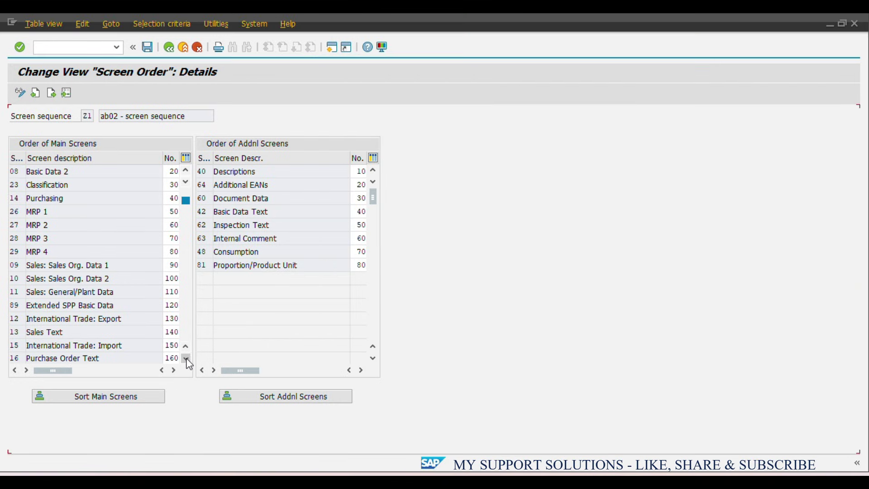
{"action": "left_click", "coordinate": [186, 359]}
{"action": "left_click", "coordinate": [186, 359]}
{"action": "left_click", "coordinate": [186, 359]}
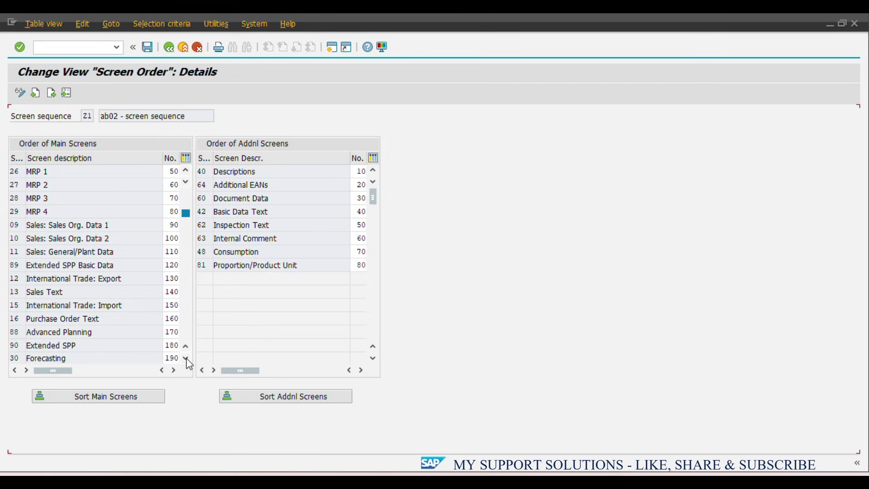
{"action": "left_click", "coordinate": [186, 358]}
{"action": "left_click", "coordinate": [186, 359]}
{"action": "left_click", "coordinate": [186, 358]}
{"action": "left_click", "coordinate": [186, 359]}
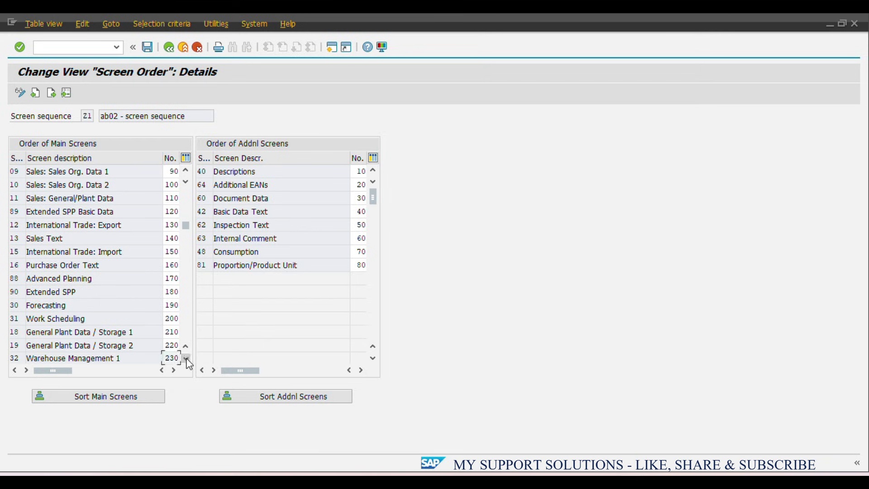
{"action": "left_click", "coordinate": [186, 359]}
{"action": "left_click", "coordinate": [186, 358]}
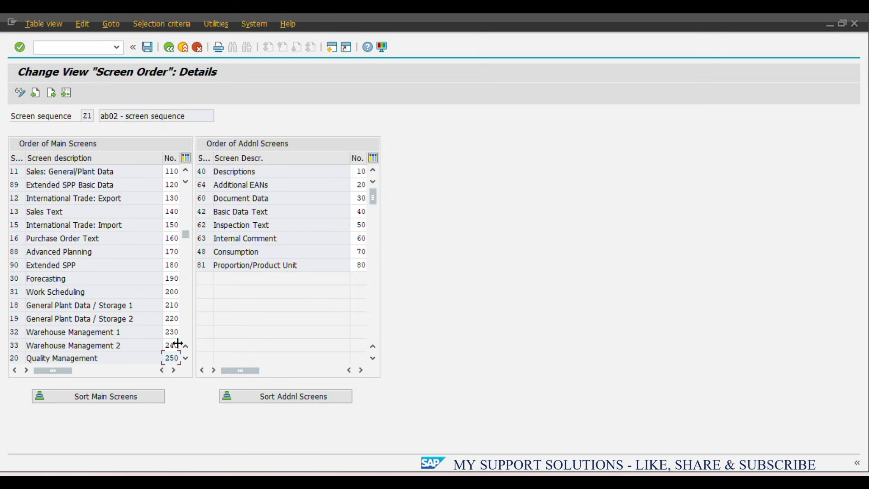
{"action": "left_click_drag", "start_coordinate": [167, 309], "coordinate": [182, 306]}
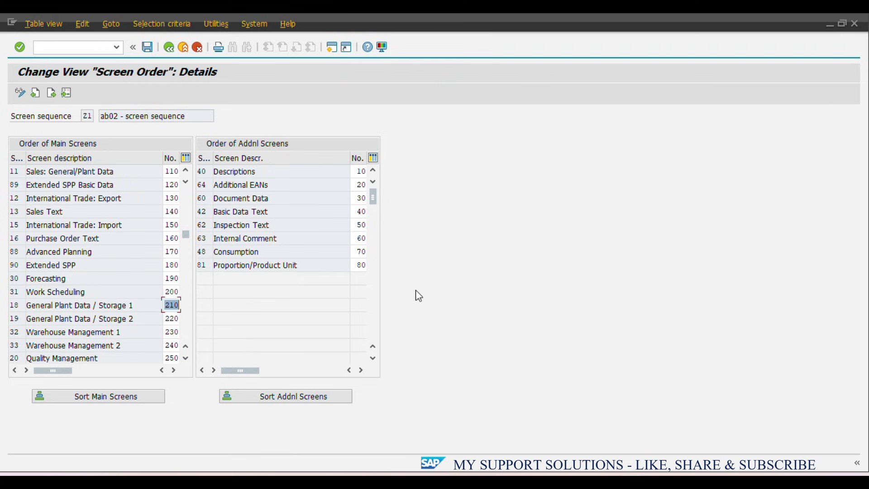
{"action": "type", "text": "81"}
{"action": "left_click_drag", "start_coordinate": [166, 322], "coordinate": [185, 320]}
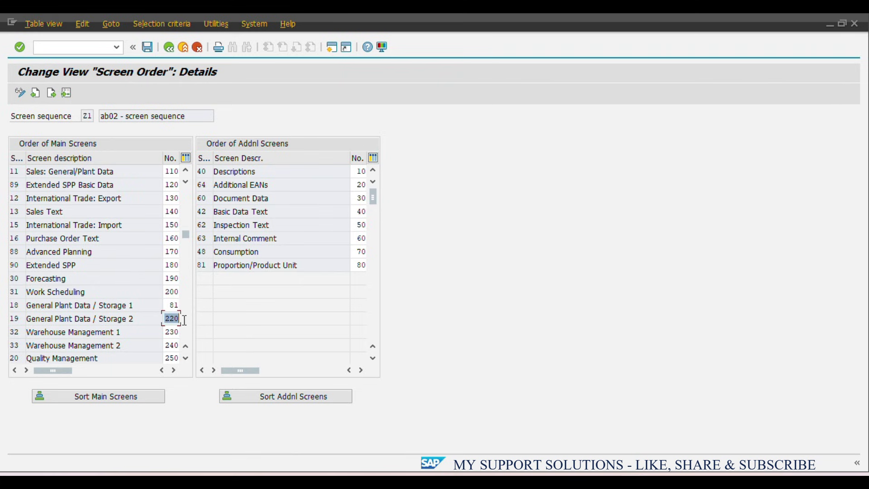
{"action": "type", "text": "82"}
{"action": "left_click", "coordinate": [136, 398]}
Review the sorted main screens around MRP 4 and General Plant Data, and close the Avira pop-up
{"action": "left_click", "coordinate": [187, 173]}
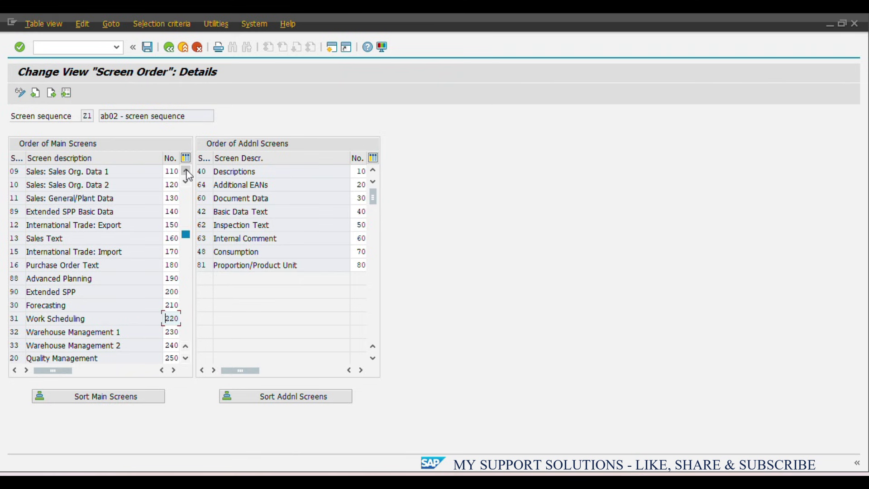
{"action": "left_click", "coordinate": [186, 172]}
{"action": "left_click", "coordinate": [186, 172]}
{"action": "left_click", "coordinate": [187, 172]}
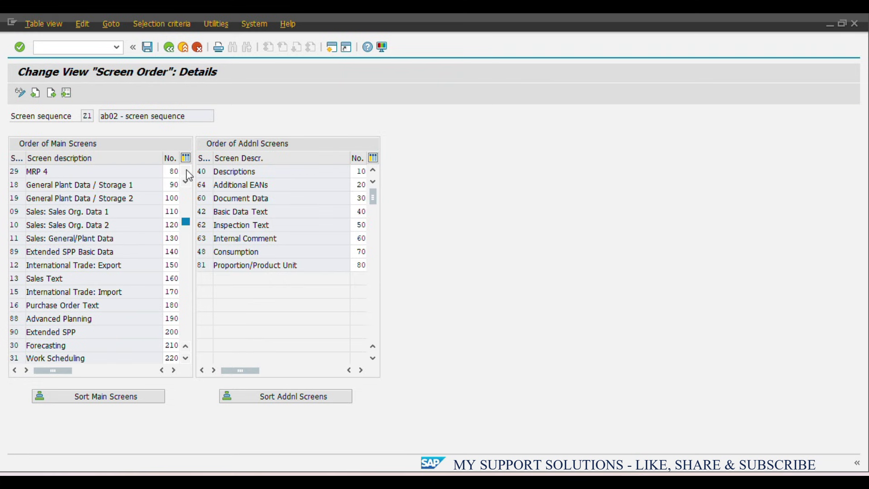
{"action": "left_click", "coordinate": [186, 172]}
{"action": "left_click", "coordinate": [186, 172]}
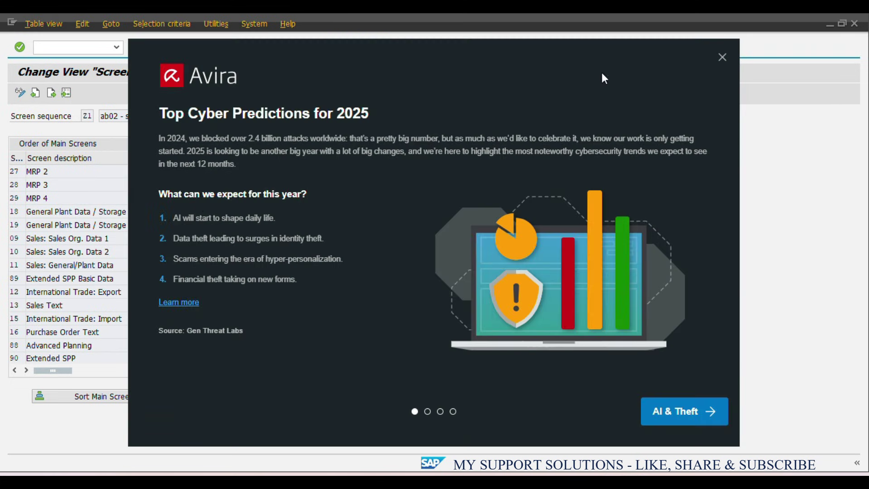
{"action": "left_click", "coordinate": [722, 59]}
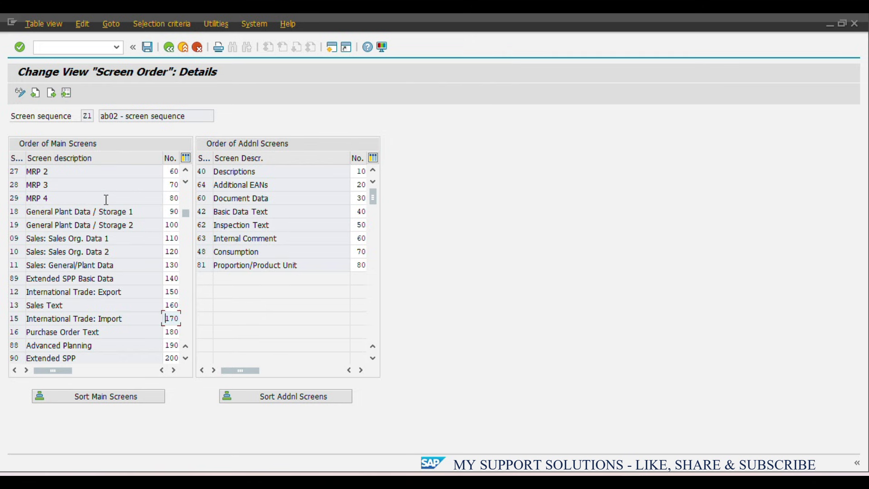
Check the required view sequence in Word, and set the main screen number of Accounting 1 to 101 in SAP
{"action": "key", "text": "alt+Tab"}
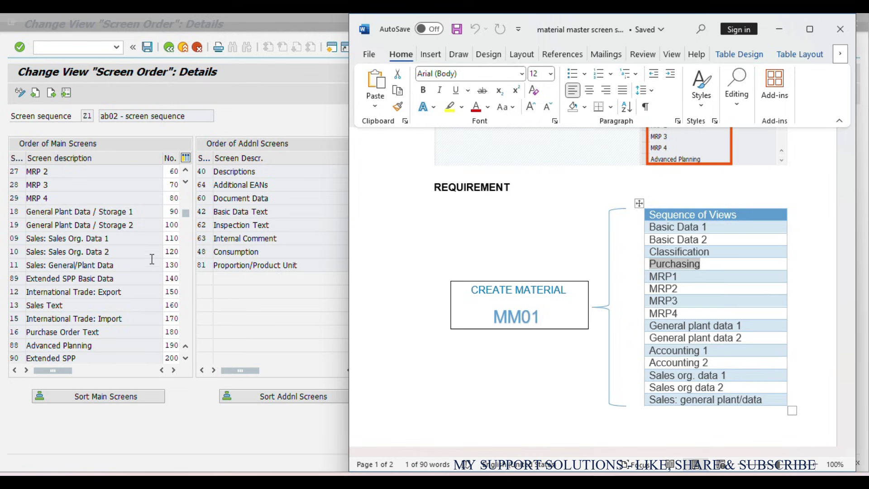
{"action": "left_click", "coordinate": [168, 226]}
{"action": "double_click", "coordinate": [172, 225]}
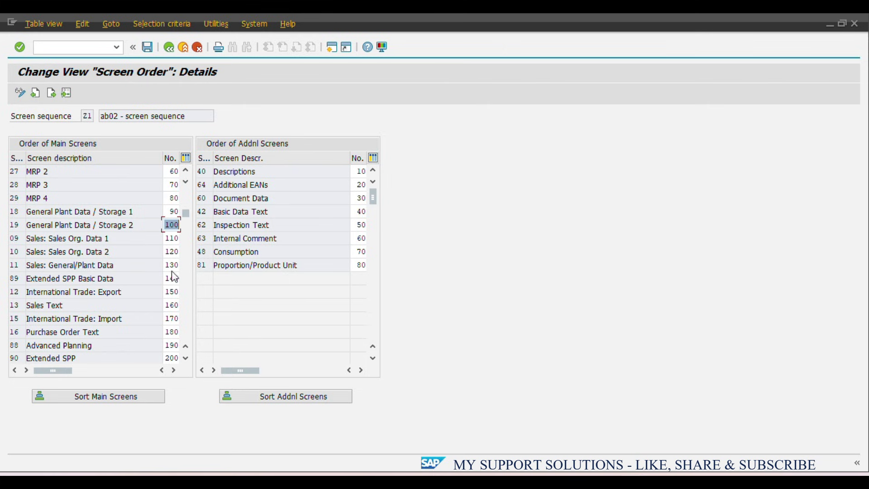
{"action": "left_click", "coordinate": [187, 359]}
{"action": "left_click", "coordinate": [187, 359]}
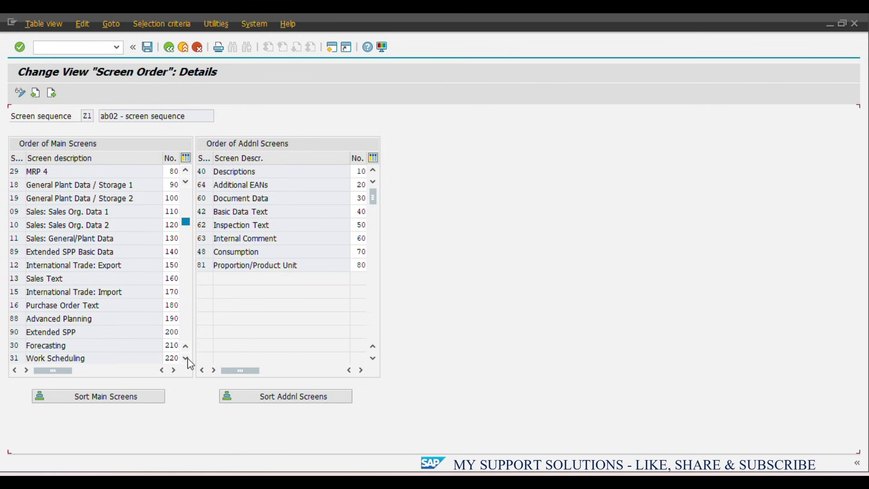
{"action": "left_click", "coordinate": [187, 359]}
{"action": "left_click", "coordinate": [187, 360]}
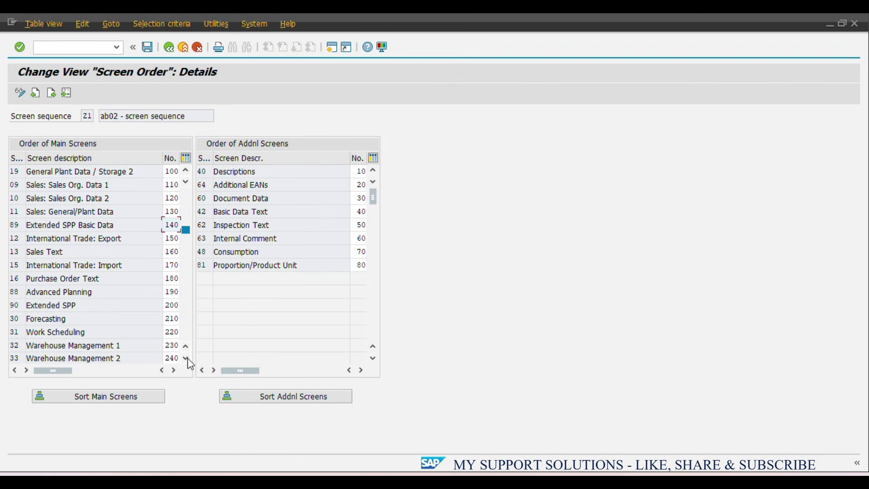
{"action": "left_click", "coordinate": [187, 359]}
{"action": "left_click", "coordinate": [187, 359]}
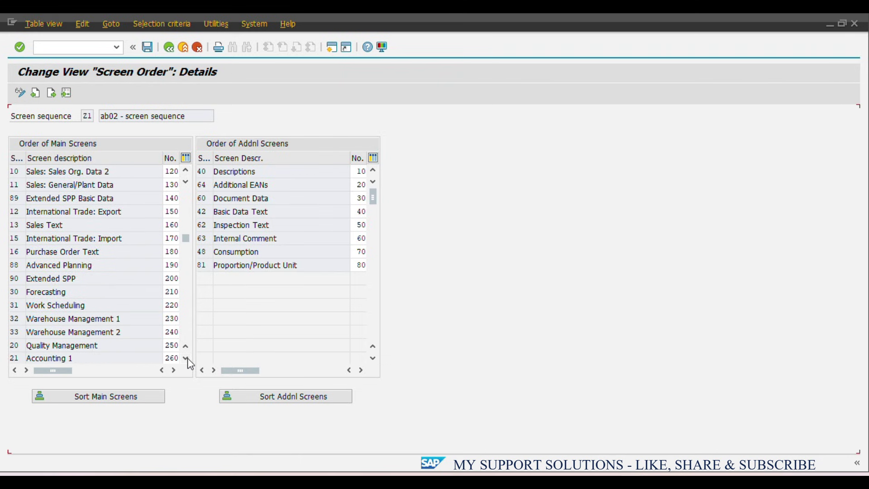
{"action": "left_click", "coordinate": [187, 359]}
{"action": "left_click", "coordinate": [187, 359]}
{"action": "left_click", "coordinate": [187, 359]}
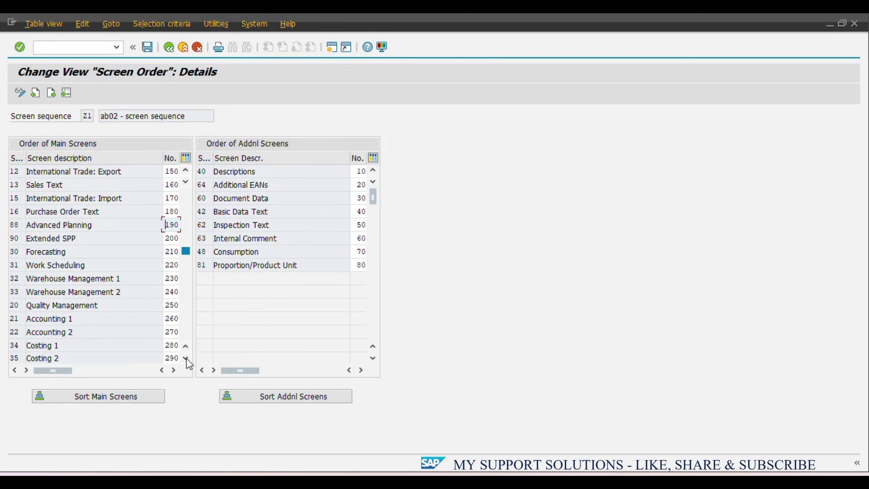
{"action": "left_click", "coordinate": [167, 320]}
{"action": "key", "text": "Delete"}
{"action": "key", "text": "Delete"}
{"action": "key", "text": "Delete"}
{"action": "type", "text": "101"}
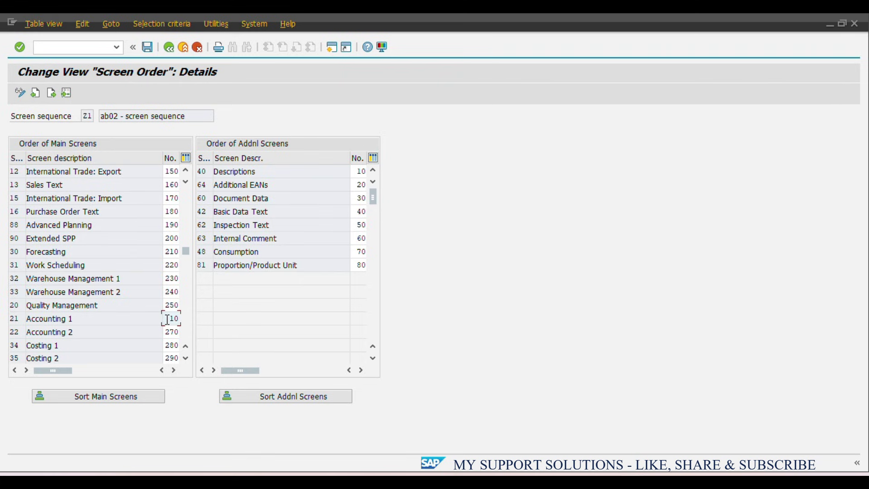
Set the main screen number of Accounting 2 to 102, and sort the main screens
{"action": "left_click", "coordinate": [167, 335]}
{"action": "key", "text": "Delete"}
{"action": "key", "text": "Delete"}
{"action": "key", "text": "Delete"}
{"action": "type", "text": "102"}
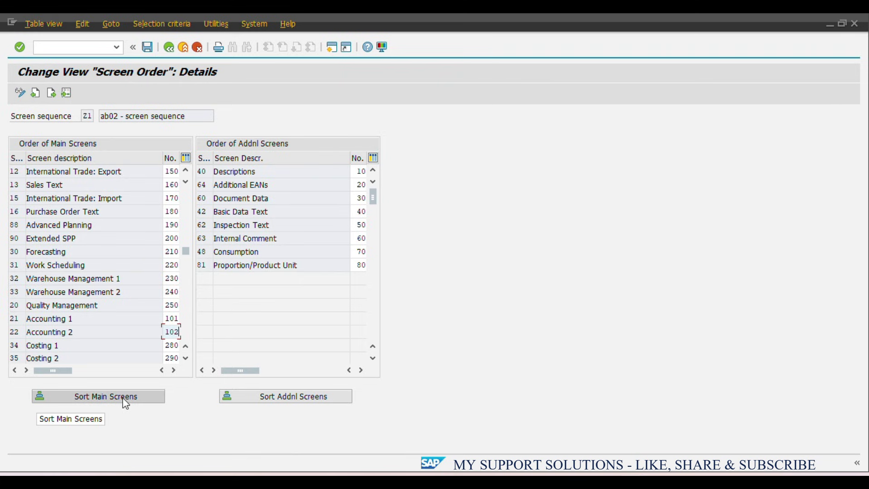
{"action": "left_click", "coordinate": [125, 402]}
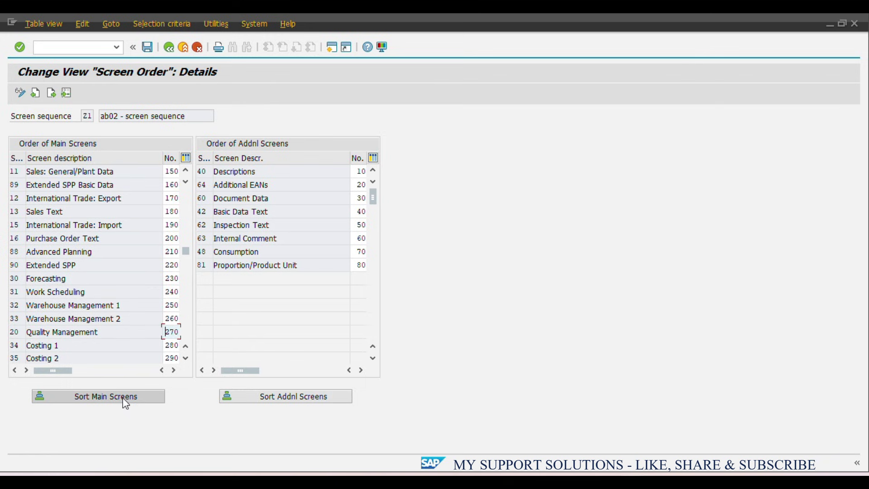
Compare the sorted main screens, from Basic Data 1 to Sales: General/Plant Data, with the required sequence in Word
{"action": "left_click", "coordinate": [186, 172]}
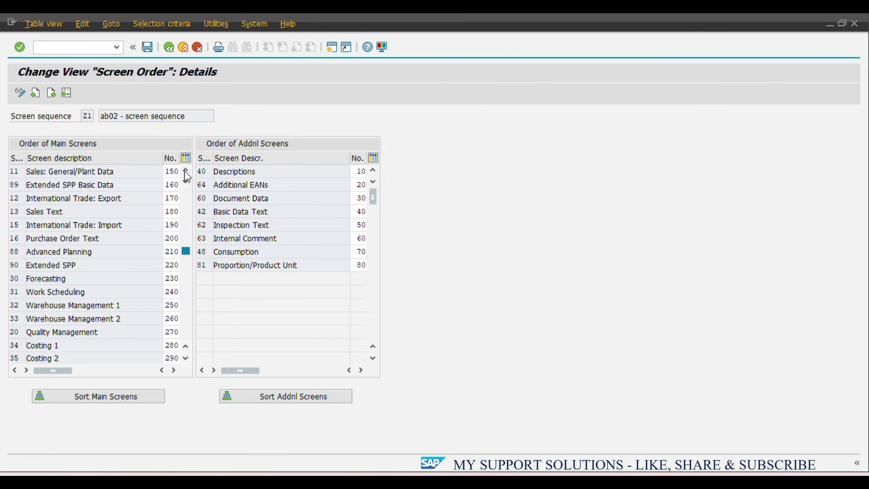
{"action": "left_click", "coordinate": [186, 195]}
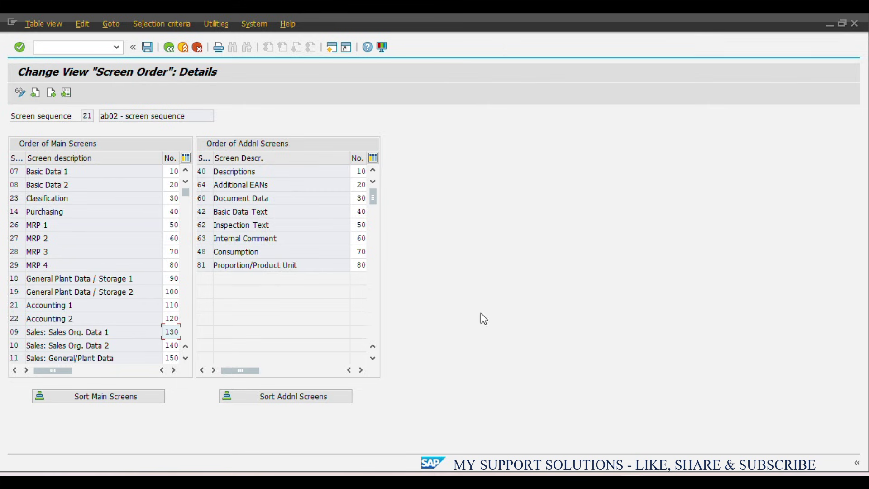
{"action": "key", "text": "alt+Tab"}
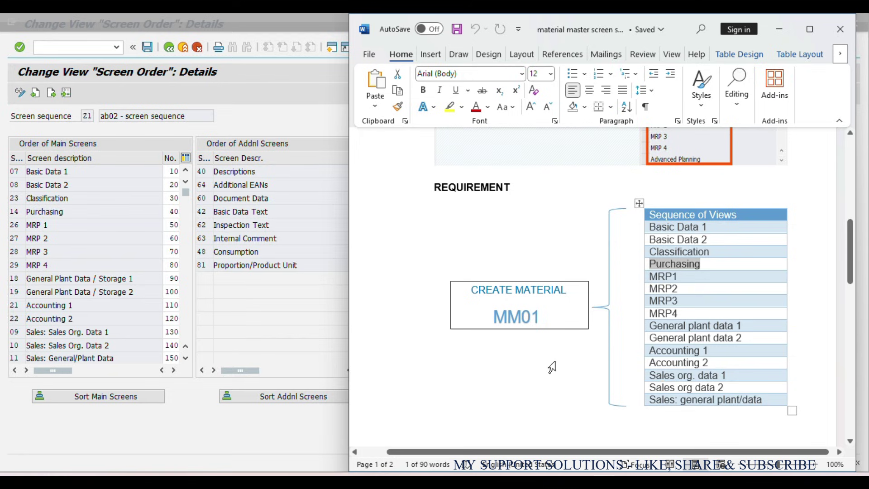
{"action": "left_click", "coordinate": [186, 180]}
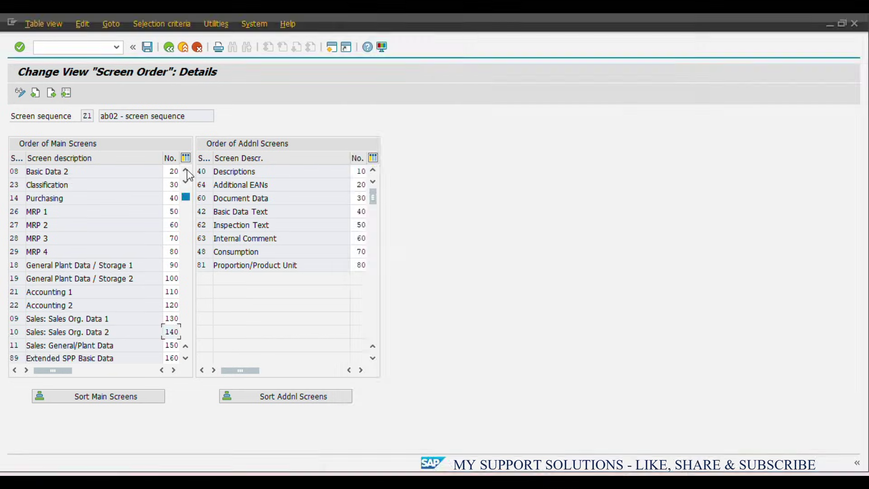
{"action": "left_click", "coordinate": [186, 171]}
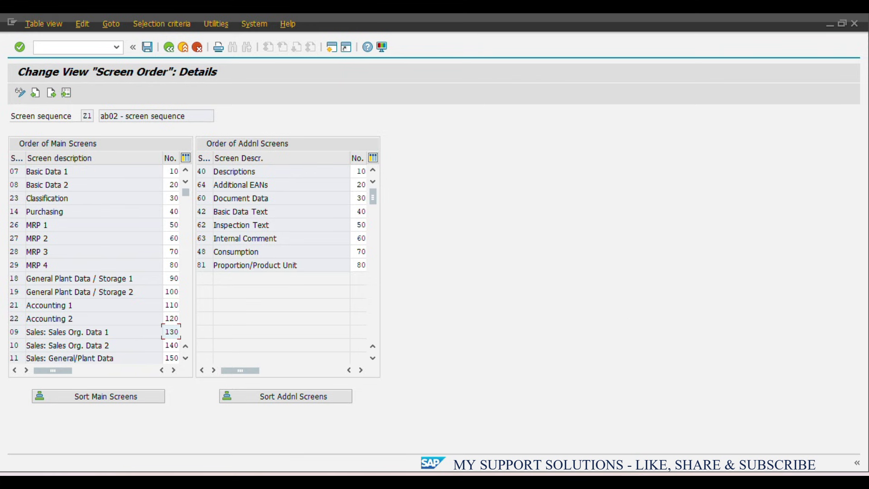
Review the heading about main and additional screens at the start of the Word document, and minimize the document
{"action": "key", "text": "alt+Tab"}
{"action": "scroll", "coordinate": [765, 297], "scroll_direction": "up", "scroll_amount": 10}
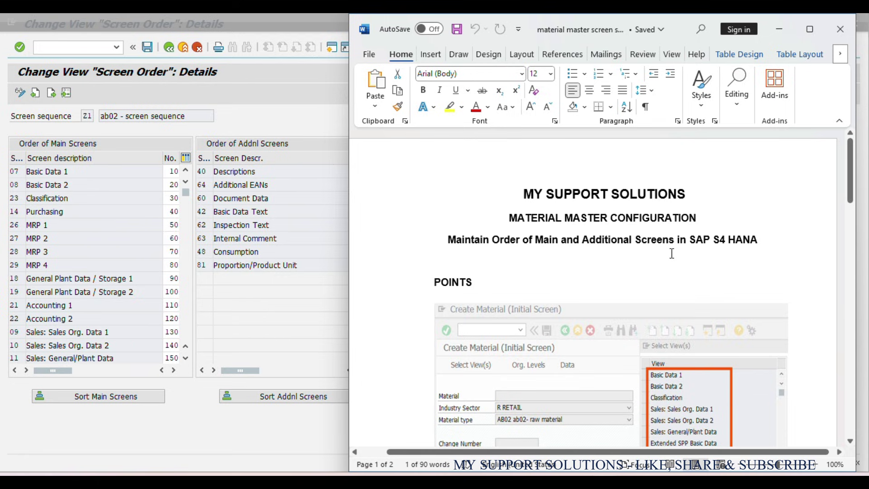
{"action": "left_click", "coordinate": [779, 29]}
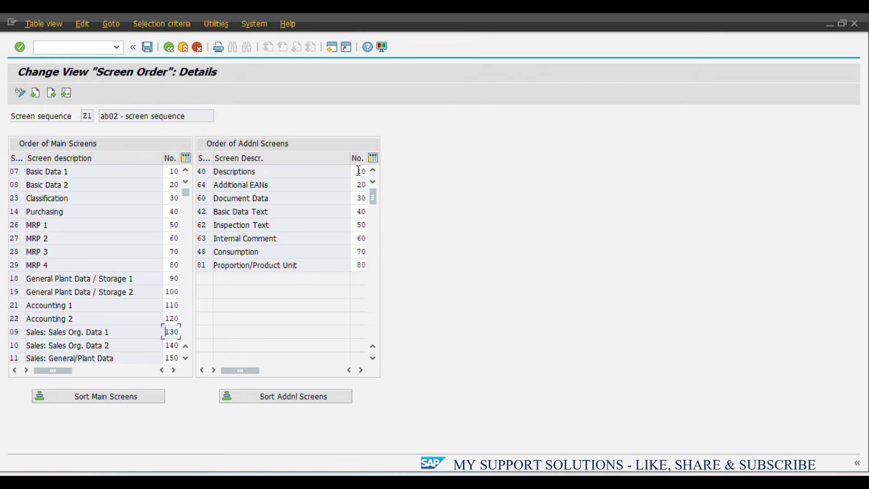
Glance at the Word document again, and save the screen order of sequence Z1 in SAP
{"action": "key", "text": "alt+Tab"}
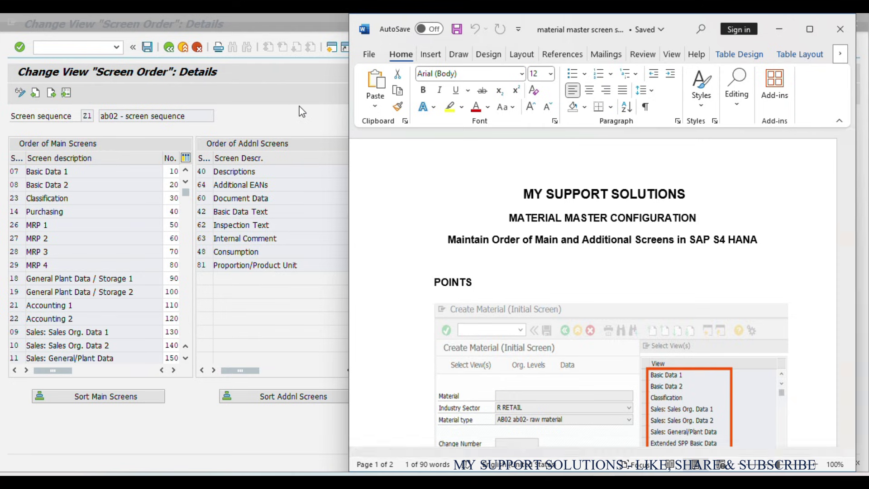
{"action": "key", "text": "alt+Tab"}
{"action": "left_click", "coordinate": [149, 48]}
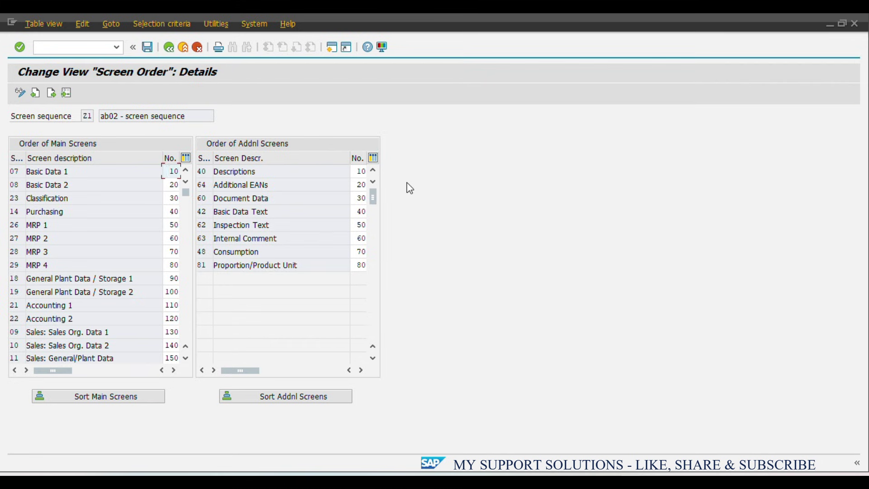
{"action": "left_click", "coordinate": [150, 52]}
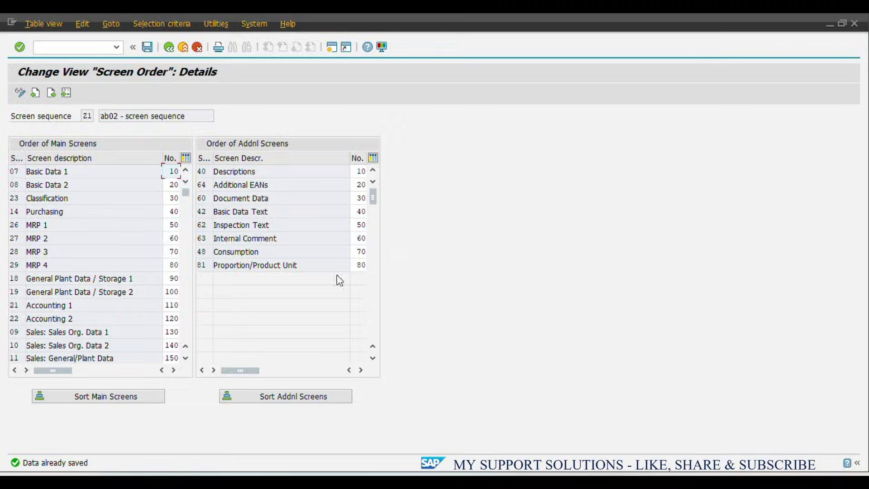
Switch to Word and review the original Create Material view list under POINTS
{"action": "key", "text": "alt+Tab"}
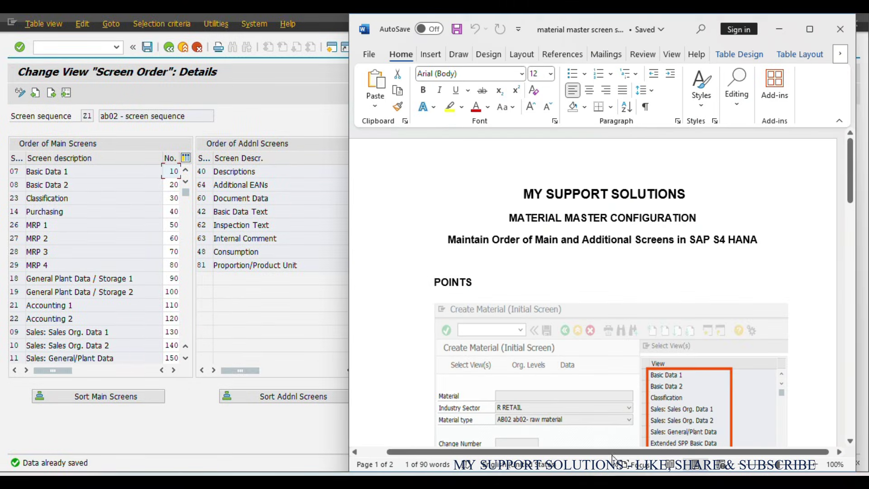
{"action": "scroll", "coordinate": [809, 188], "scroll_direction": "down", "scroll_amount": 2}
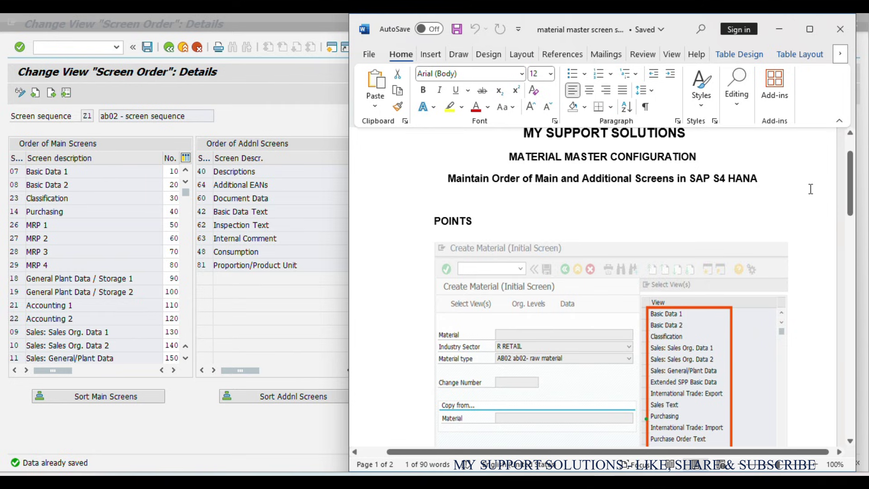
{"action": "scroll", "coordinate": [811, 189], "scroll_direction": "up", "scroll_amount": 1}
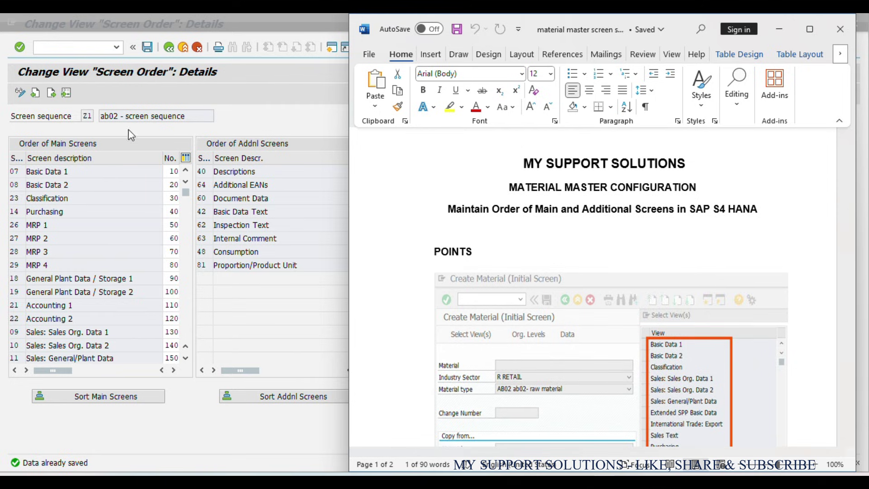